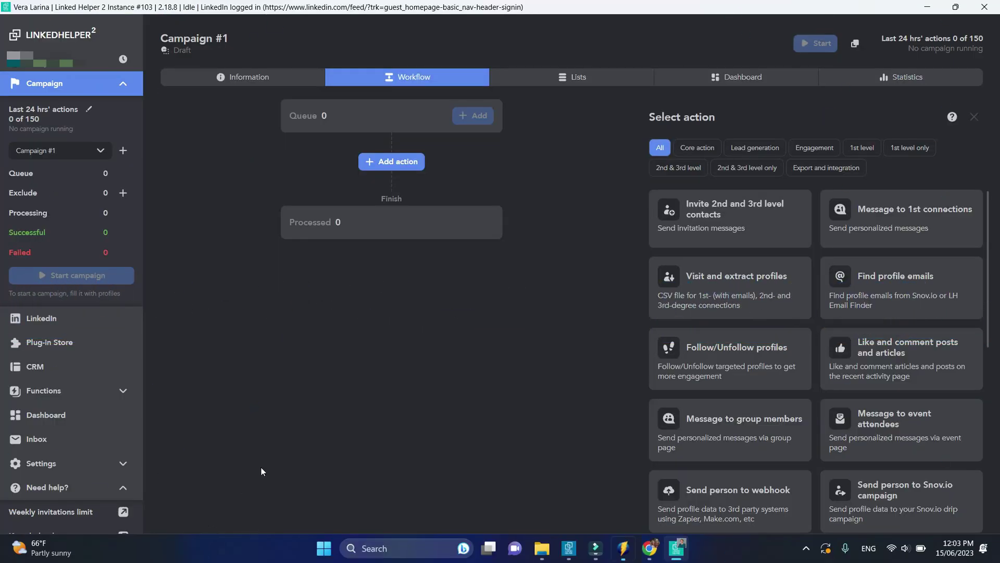
# Filter actions to '2nd & 3rd level' and add the Invite action to the workflow
pyautogui.click(678, 167)
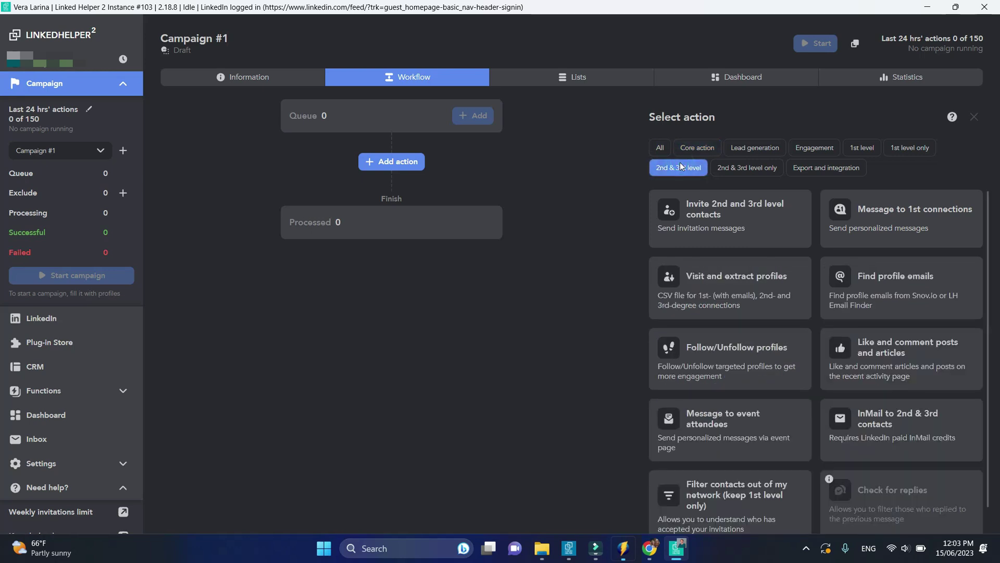
pyautogui.moveTo(722, 217)
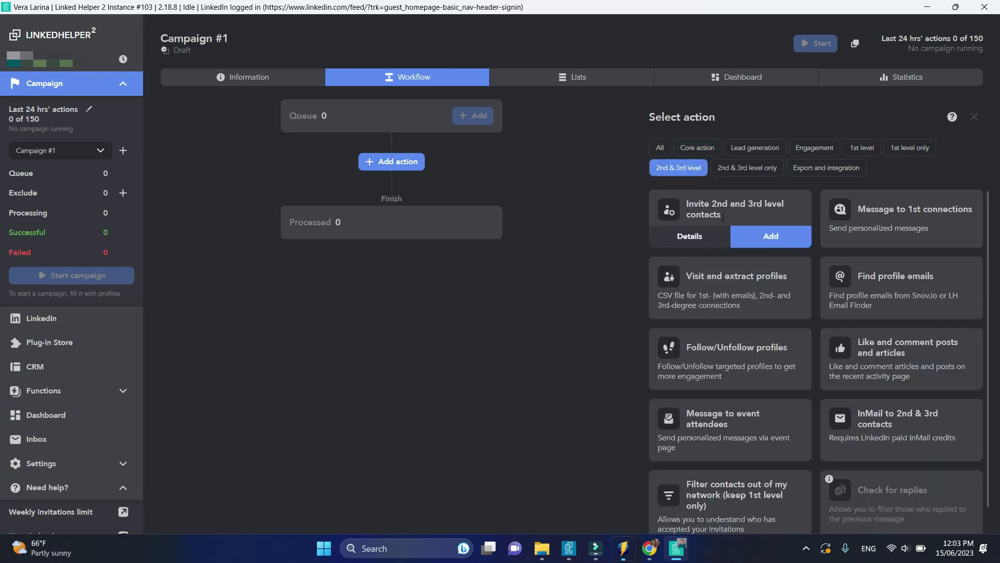
pyautogui.click(752, 237)
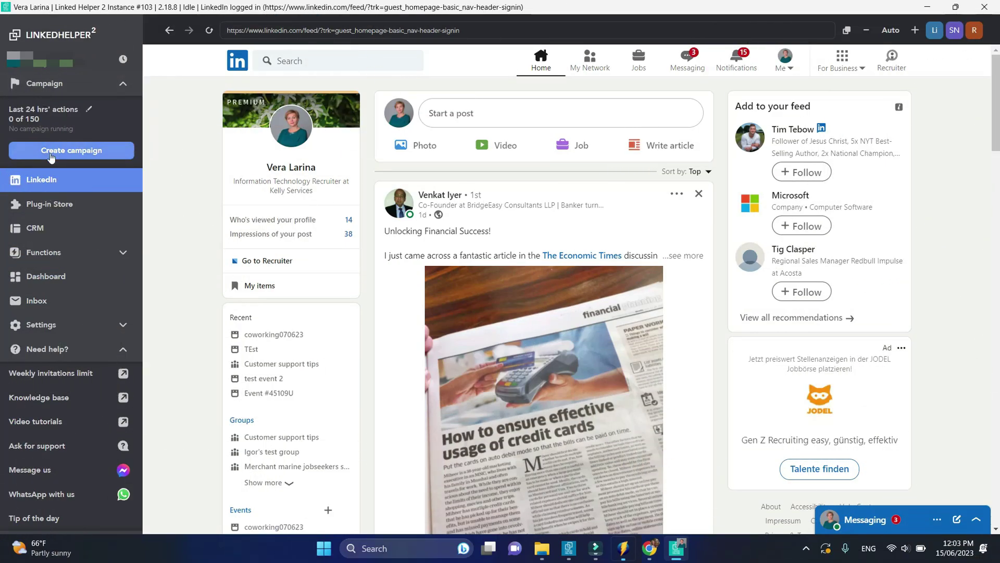
# Create a new campaign from the Empty campaign template
pyautogui.click(51, 155)
pyautogui.click(207, 178)
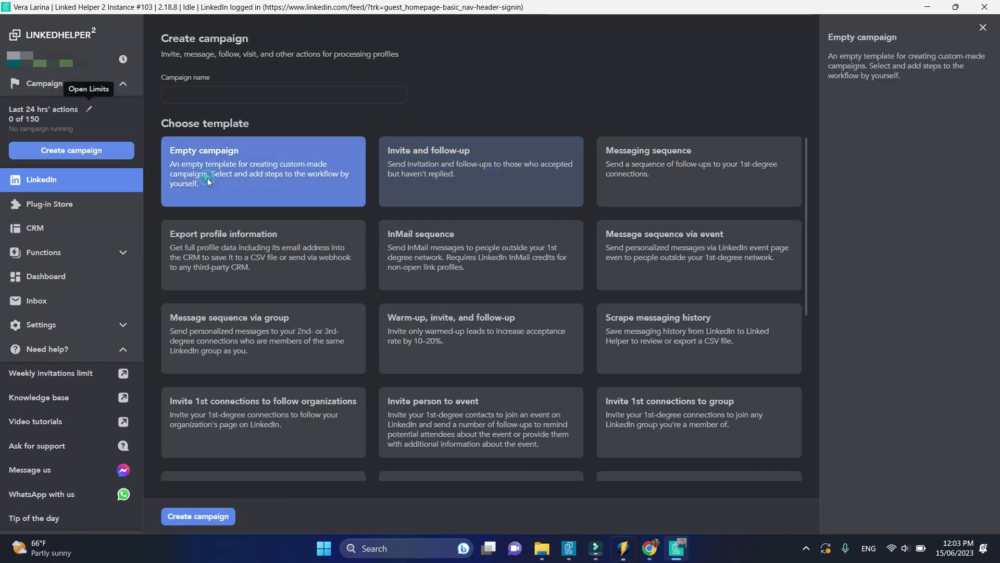
pyautogui.click(208, 518)
# Add 'Invite 2nd and 3rd level contacts' as the first step and open its message
pyautogui.click(697, 148)
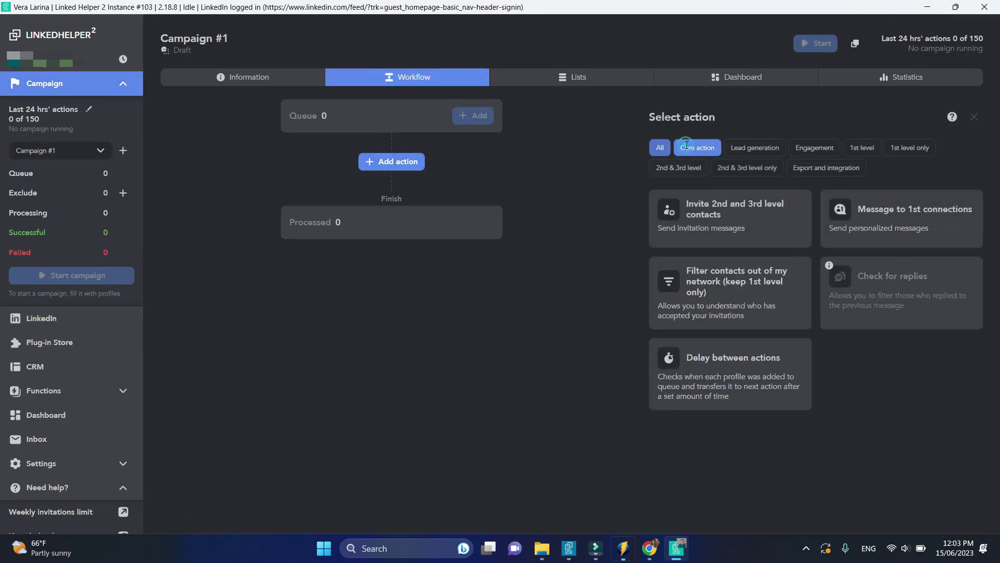
pyautogui.click(680, 167)
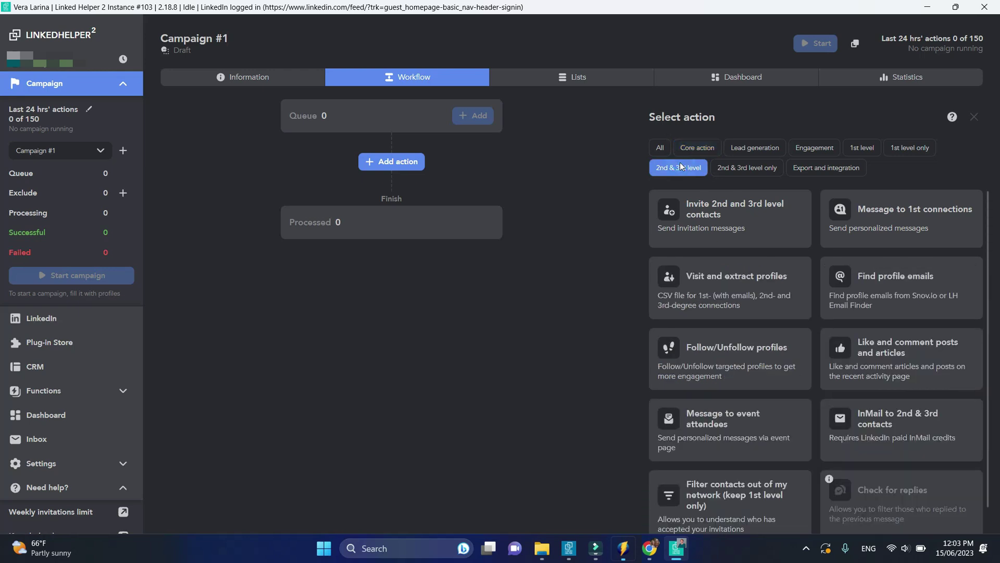
pyautogui.click(769, 233)
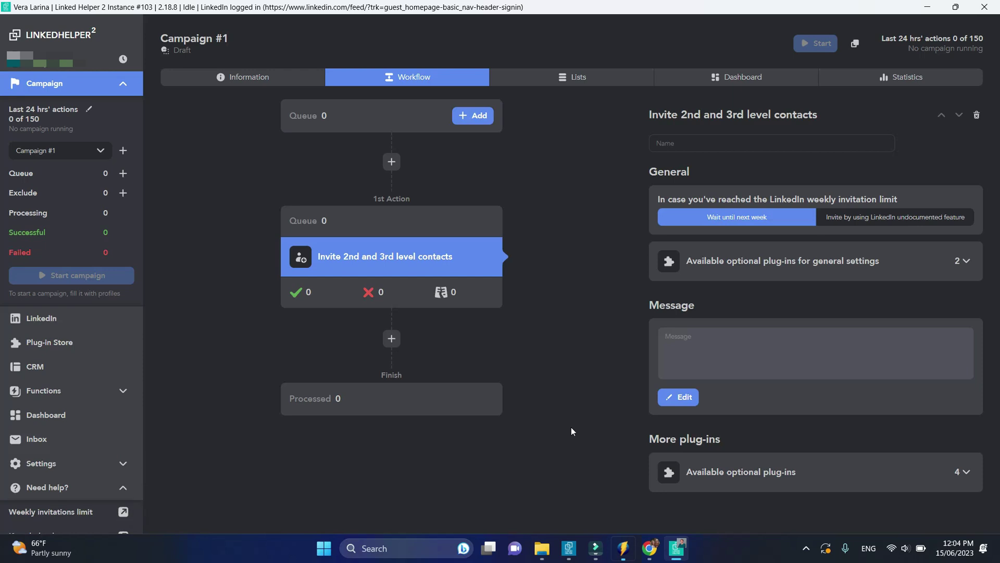
pyautogui.click(851, 349)
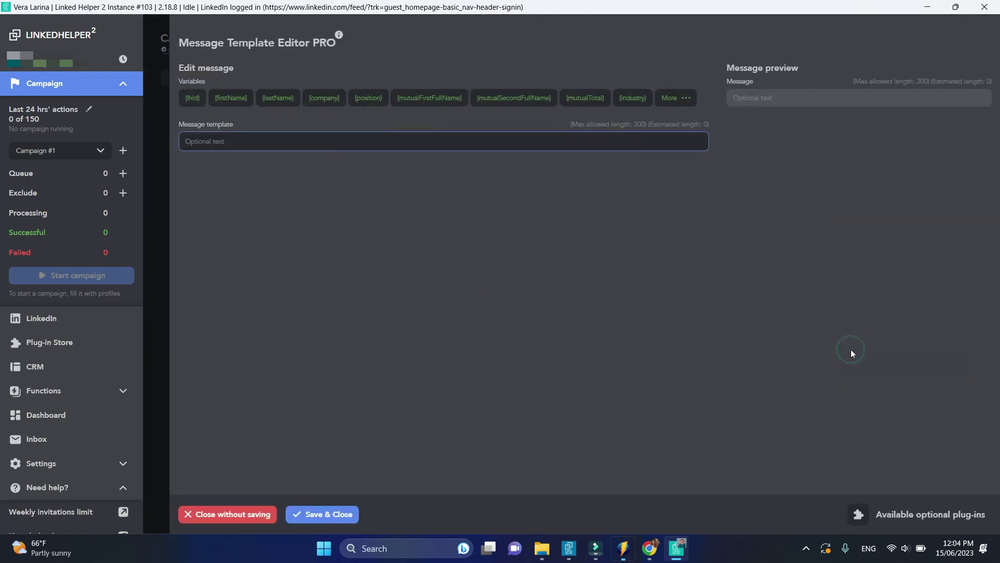
# Write 'Hello {firstName}, I'd love to be part of your network. Thank you', signed with the sender's name
pyautogui.write('Hello')
pyautogui.click(228, 99)
pyautogui.write(',')
pyautogui.press('Return')
pyautogui.write("I'd love to be par")
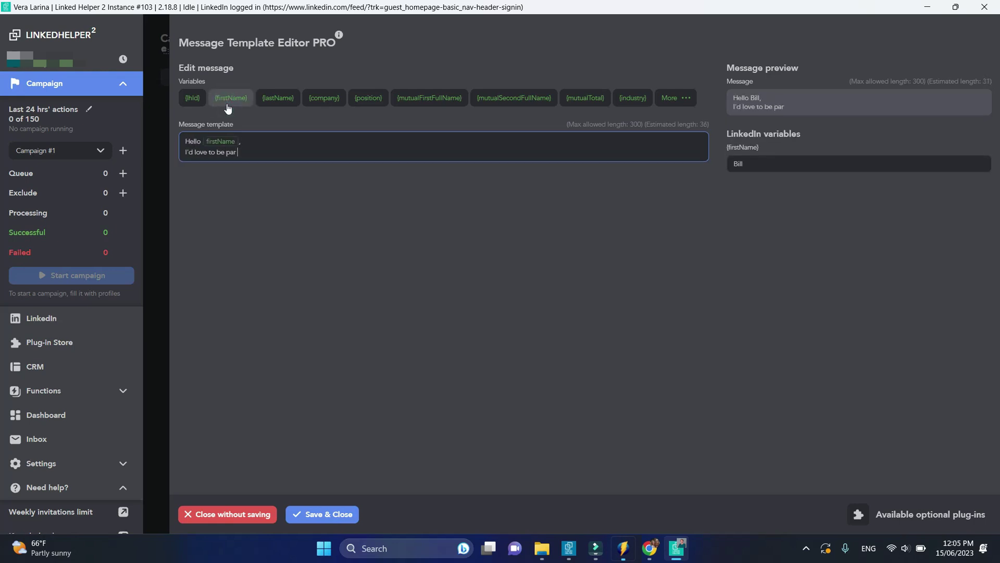
pyautogui.write('t of your network.')
pyautogui.press('Return')
pyautogui.write('Thank you')
pyautogui.press('Return')
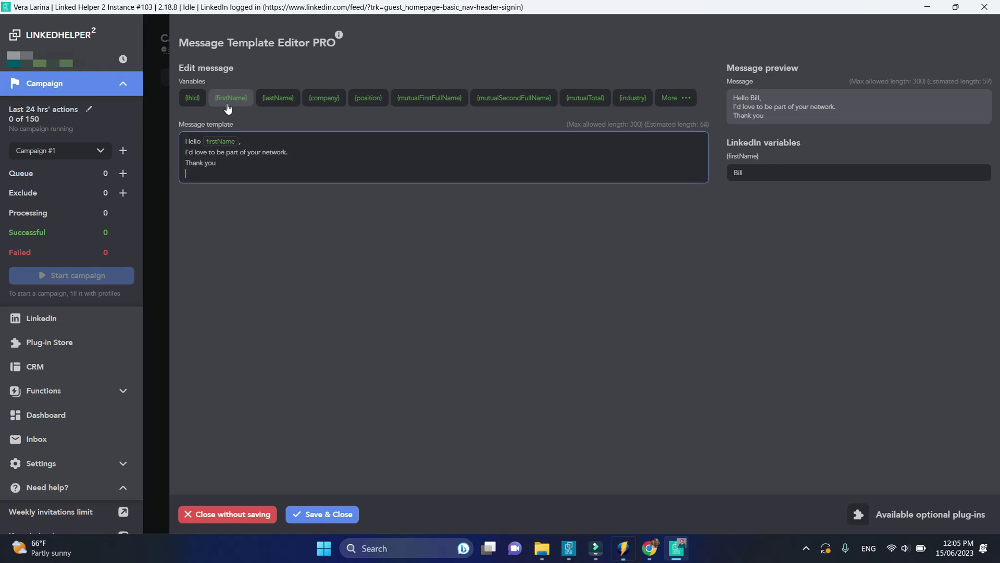
pyautogui.write('Vera')
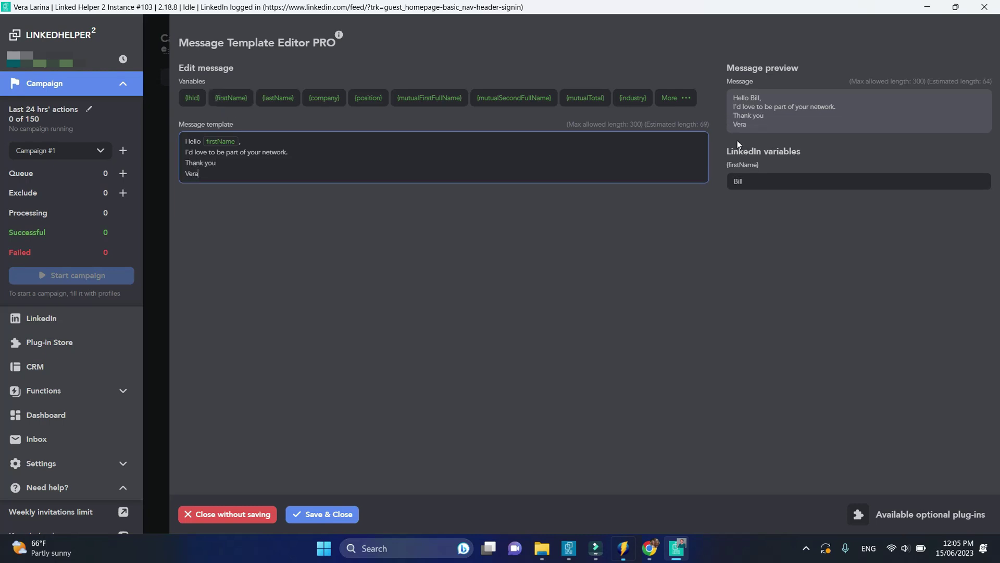
# Preview the note with two sample first names, then save the template
pyautogui.doubleClick(745, 182)
pyautogui.write('Ad')
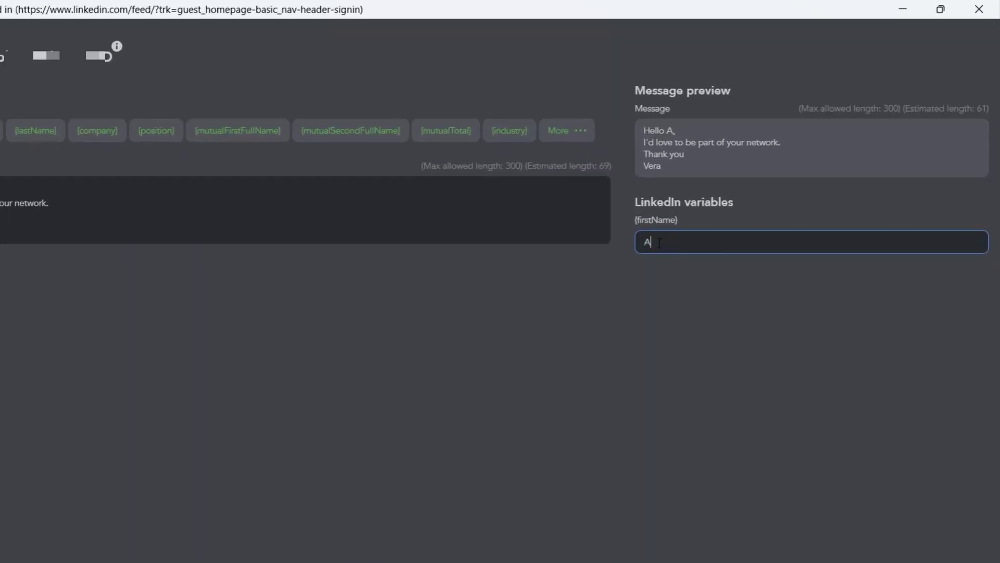
pyautogui.write('rian')
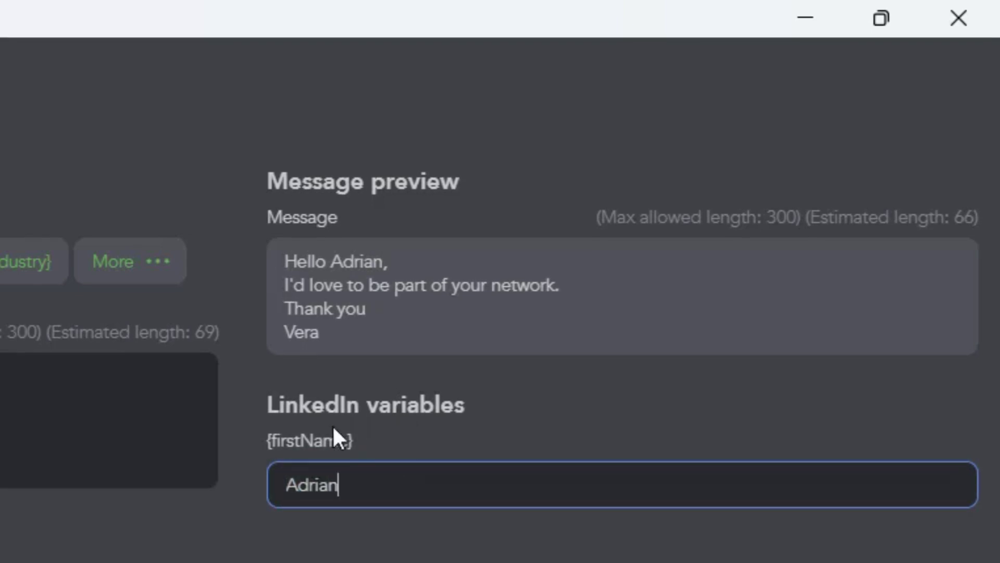
pyautogui.doubleClick(321, 482)
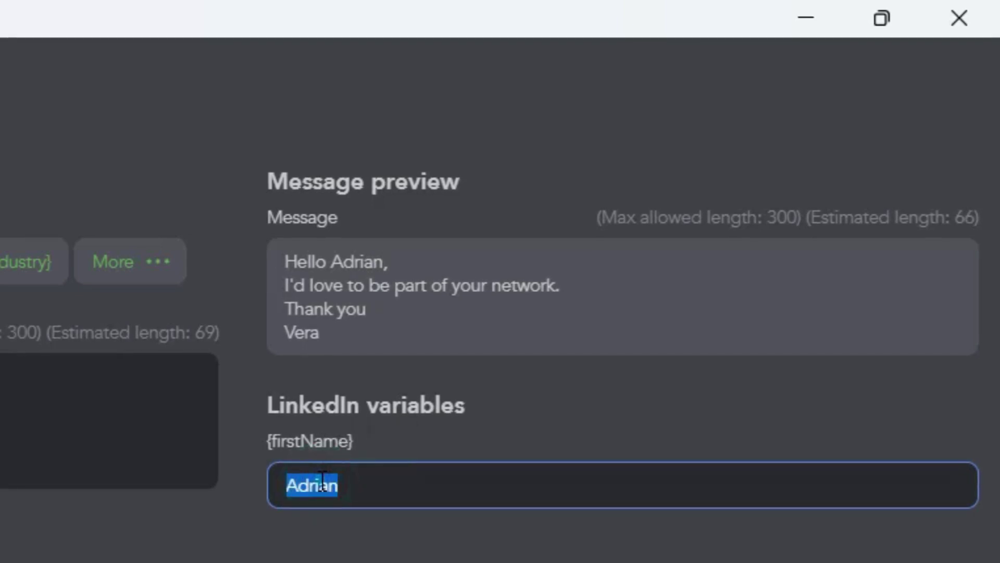
pyautogui.write('Lima')
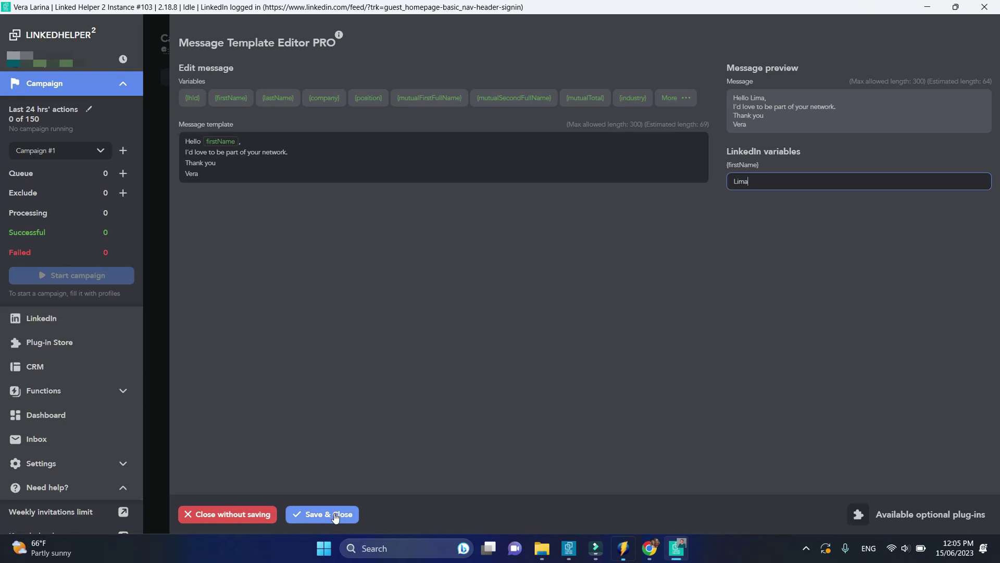
pyautogui.click(334, 515)
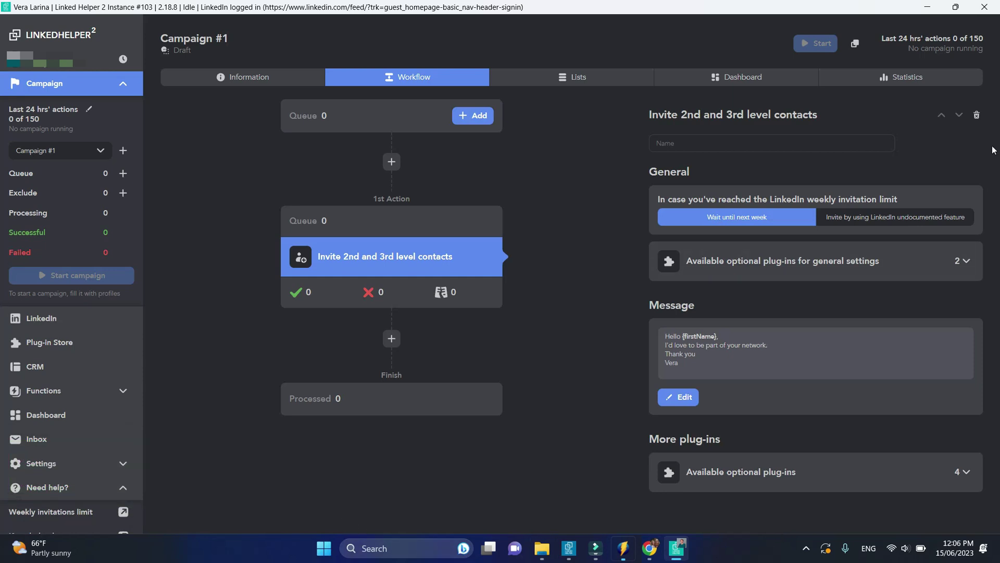
# Choose to fill the campaign queue by collecting from a LinkedIn search page
pyautogui.click(472, 116)
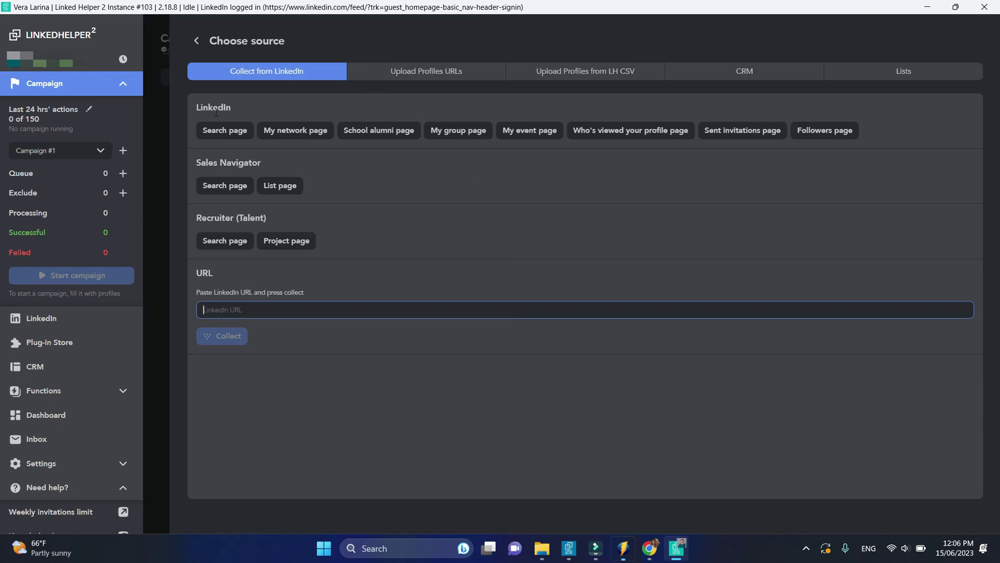
pyautogui.click(220, 131)
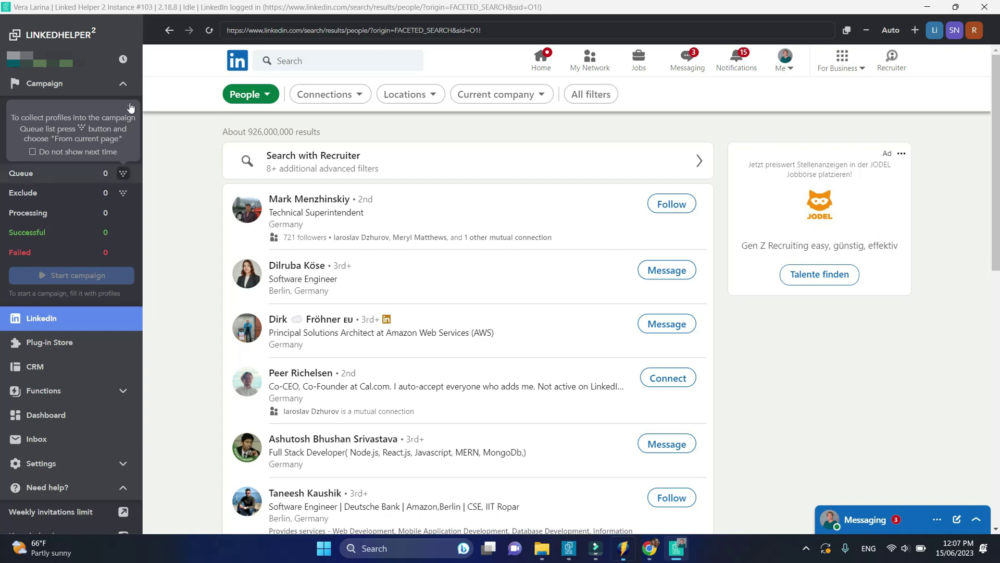
# Search LinkedIn for 'Team Lead Typescript' limited to 2nd and 3rd+ connections
pyautogui.click(131, 107)
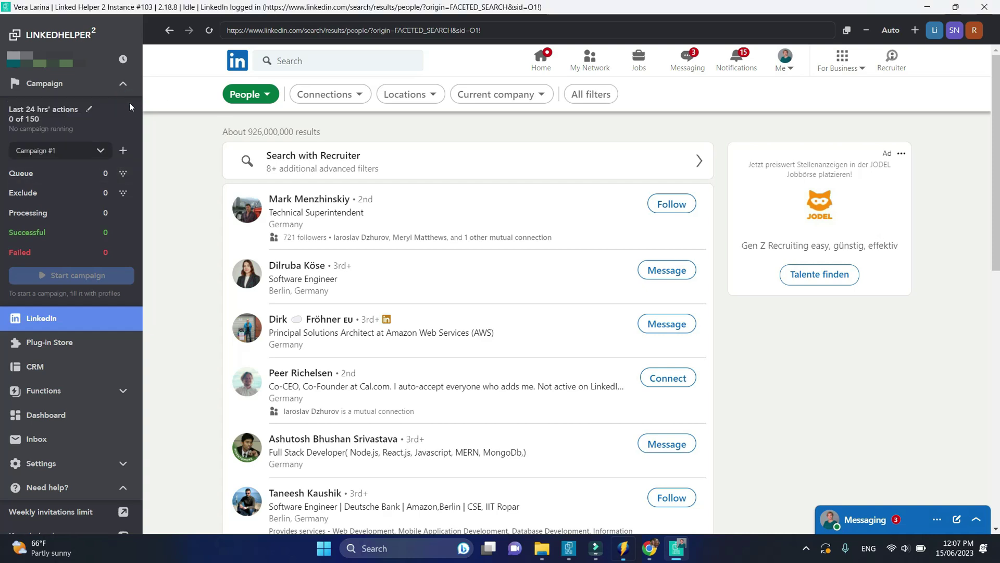
pyautogui.click(309, 61)
pyautogui.write('Team ')
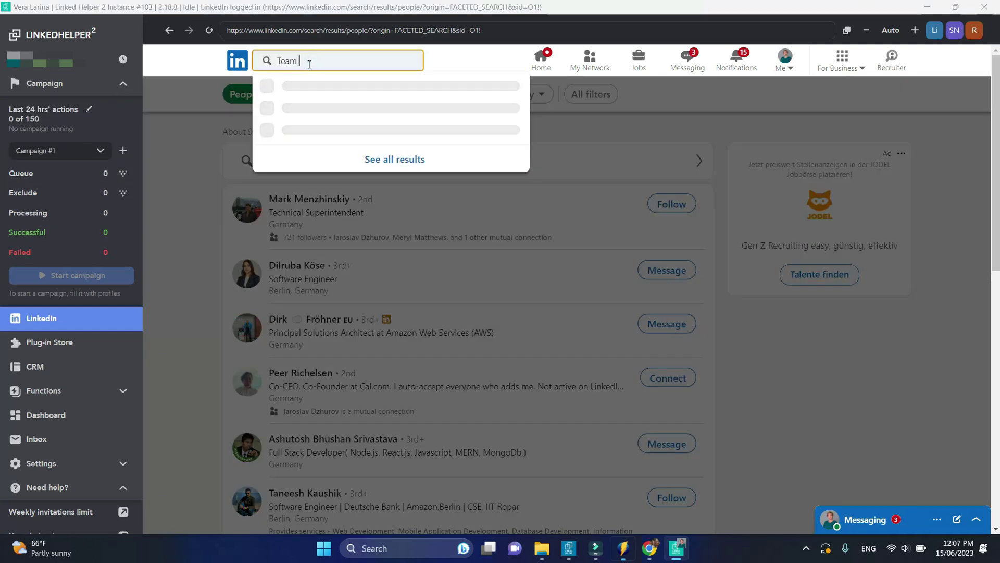
pyautogui.write('Lead')
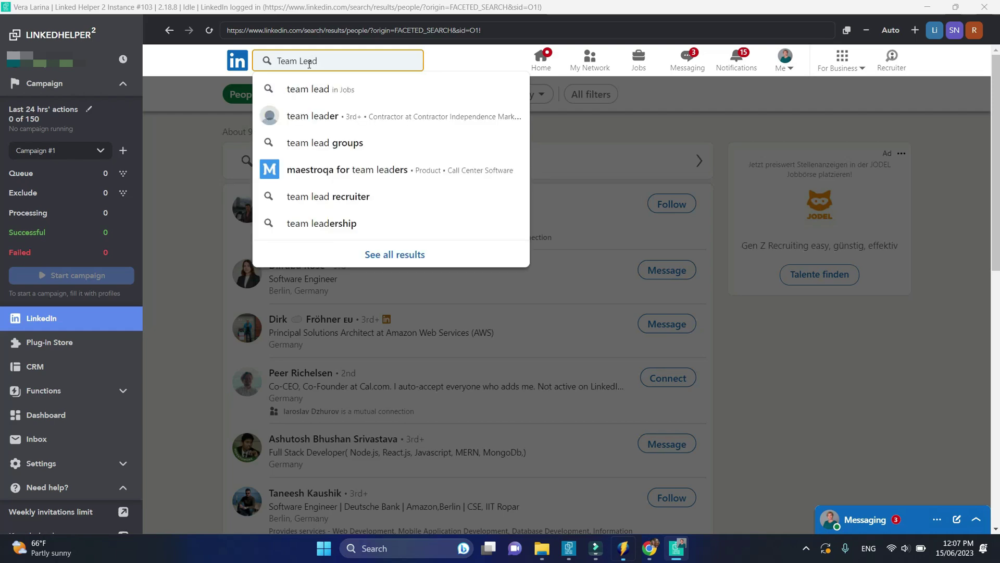
pyautogui.write(' Typescript')
pyautogui.press('Return')
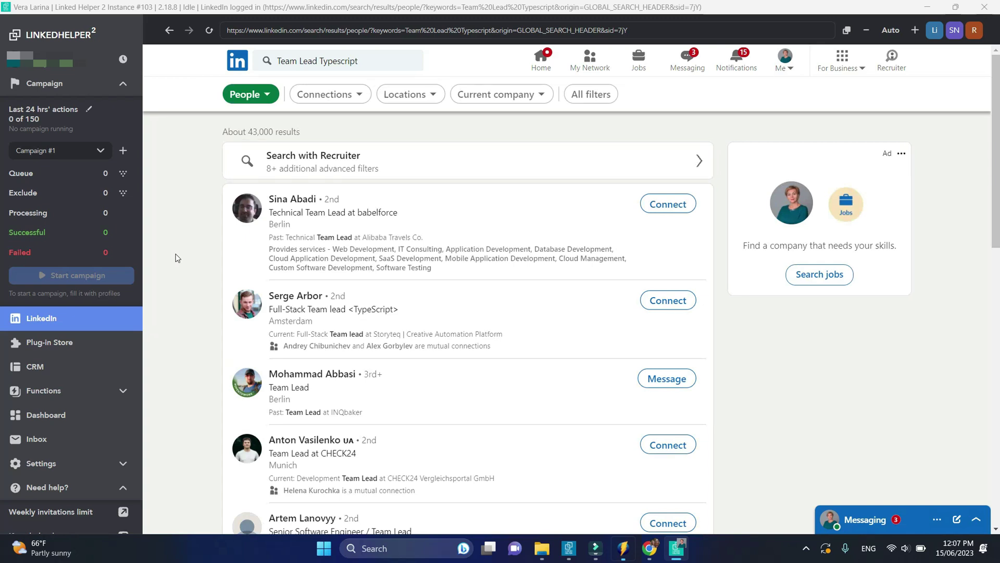
pyautogui.click(323, 95)
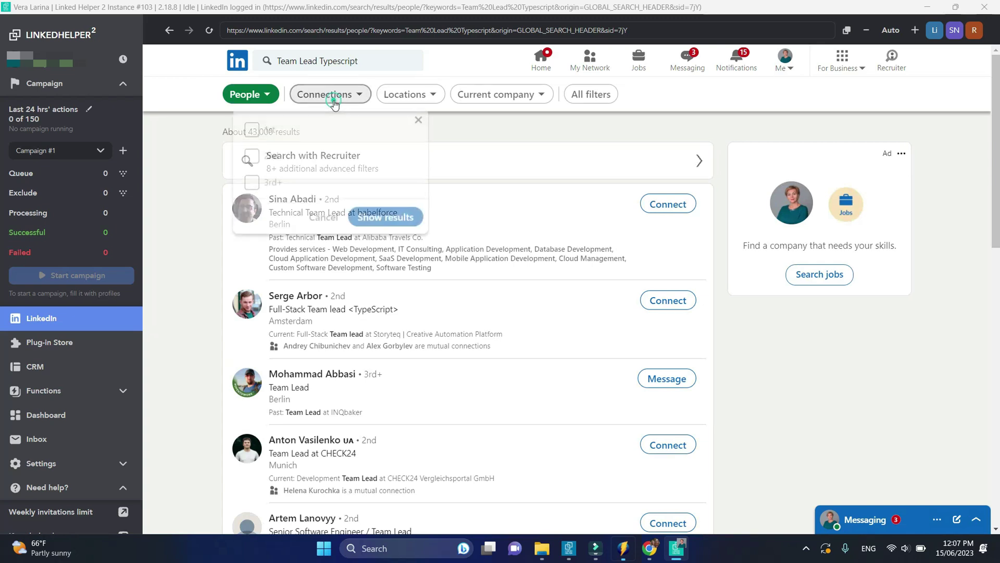
pyautogui.click(252, 155)
pyautogui.click(252, 183)
pyautogui.click(366, 215)
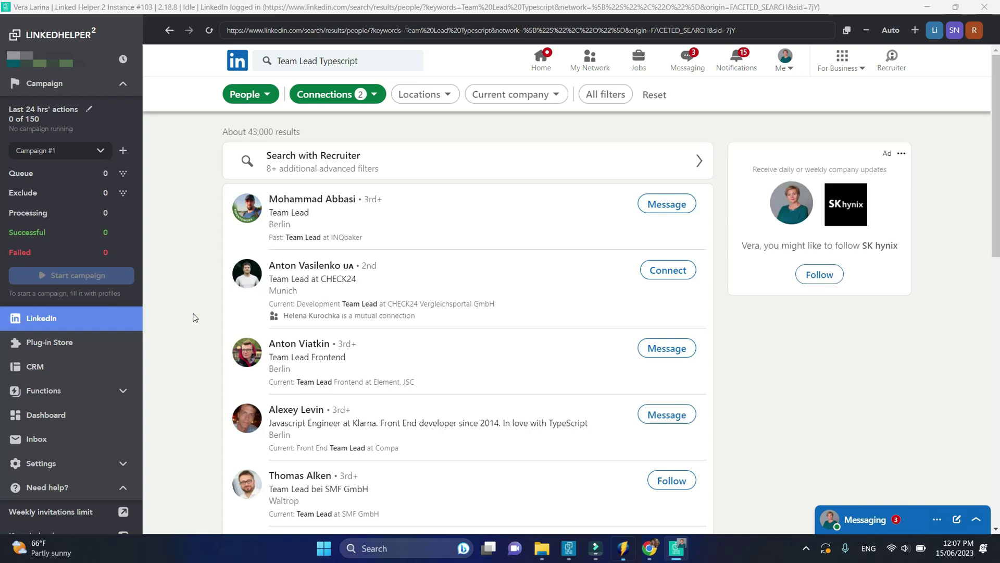
# Add the English profile-language filter and show the filtered results
pyautogui.click(619, 94)
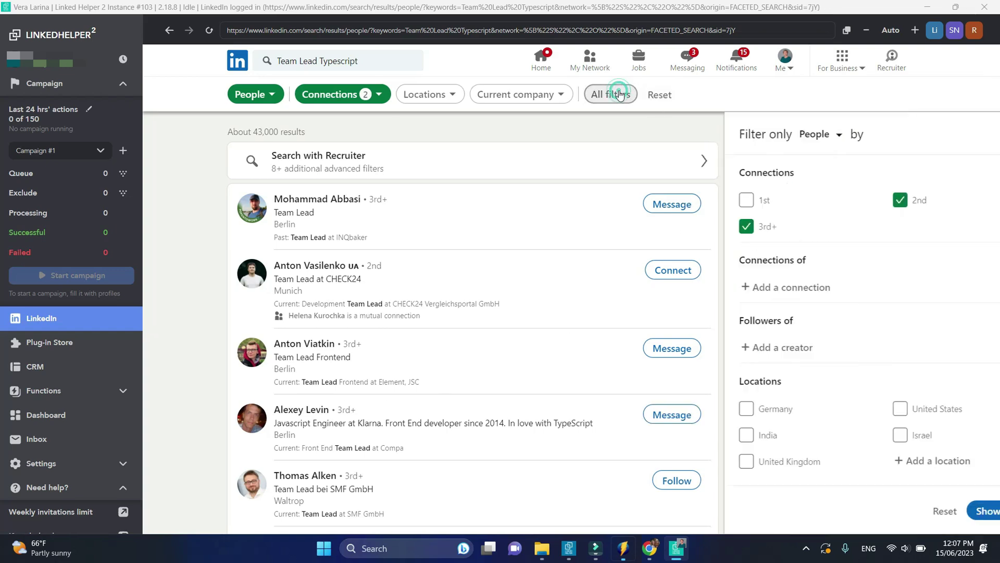
pyautogui.scroll(-10, 804, 286)
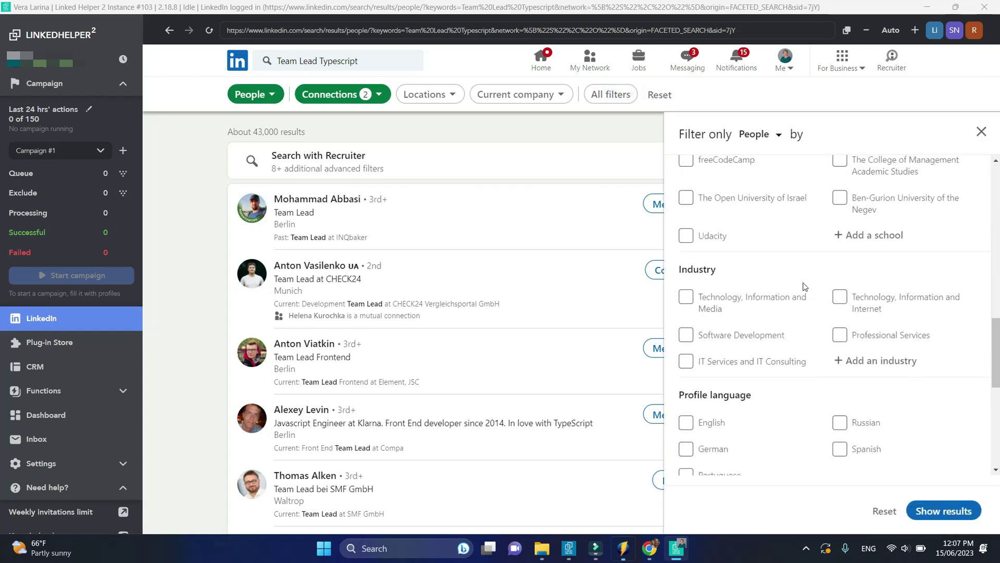
pyautogui.scroll(-3, 804, 286)
pyautogui.click(686, 296)
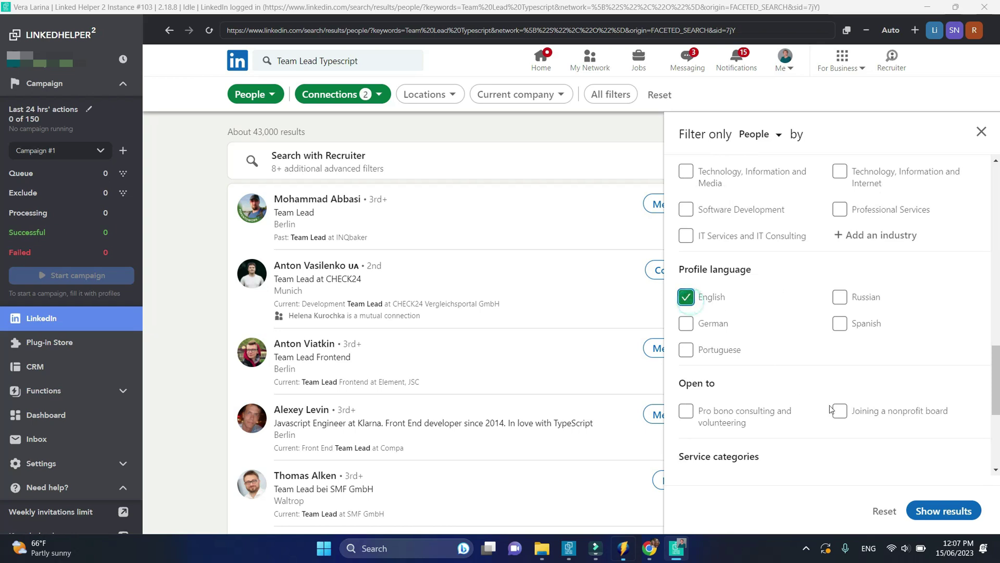
pyautogui.click(931, 509)
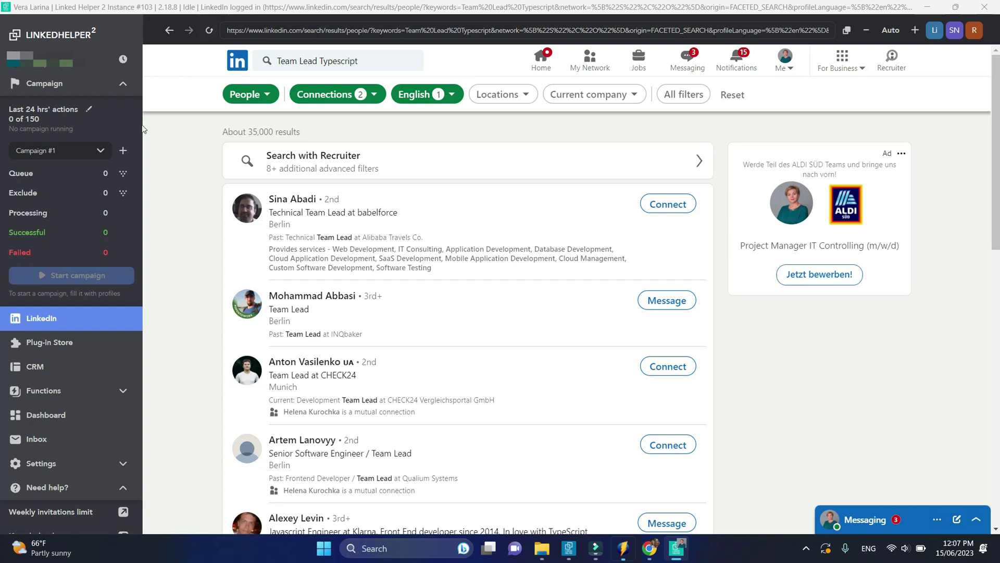
pyautogui.click(123, 173)
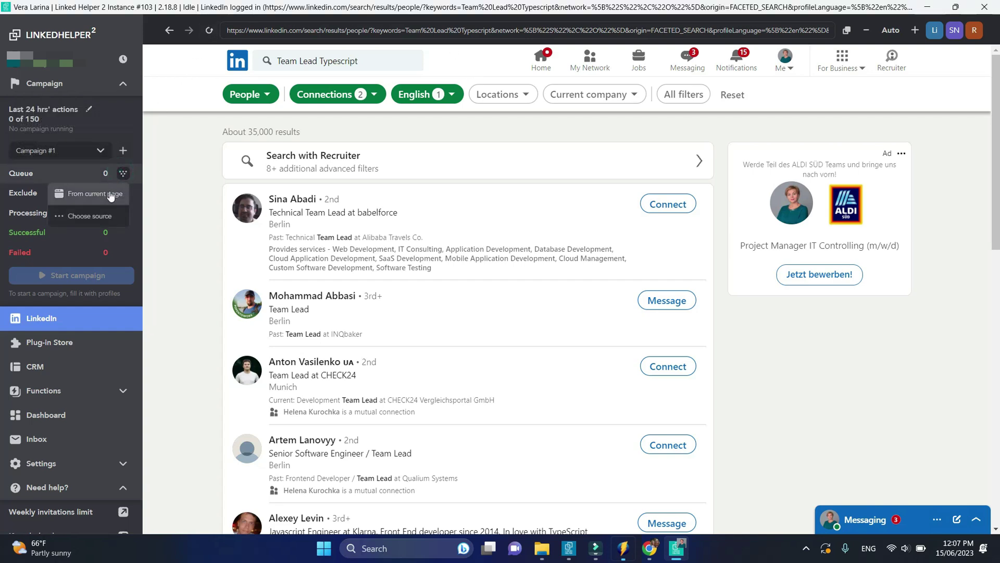
# Collect profiles from the current search page, stop at 41, and go to Campaign #1
pyautogui.click(110, 195)
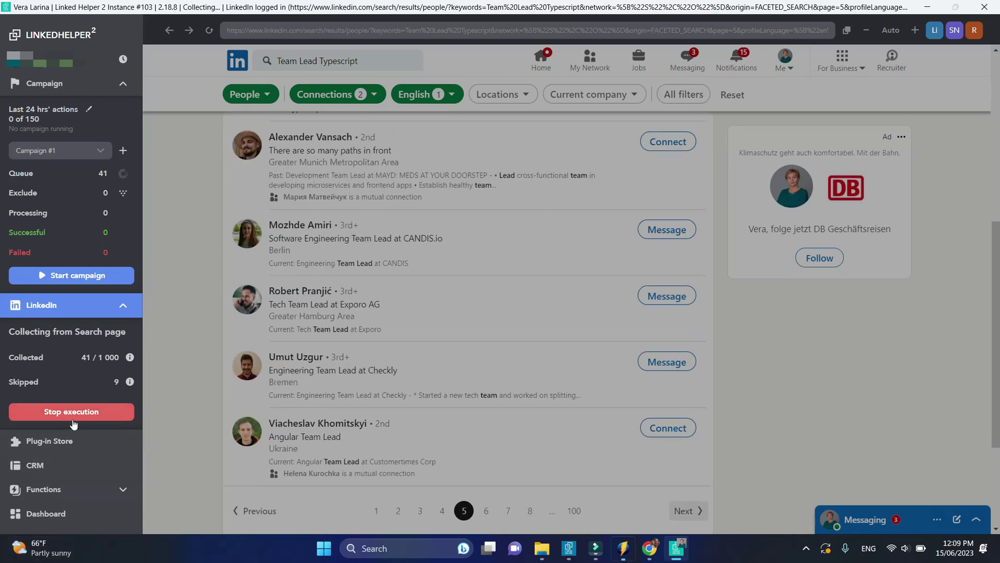
pyautogui.click(73, 417)
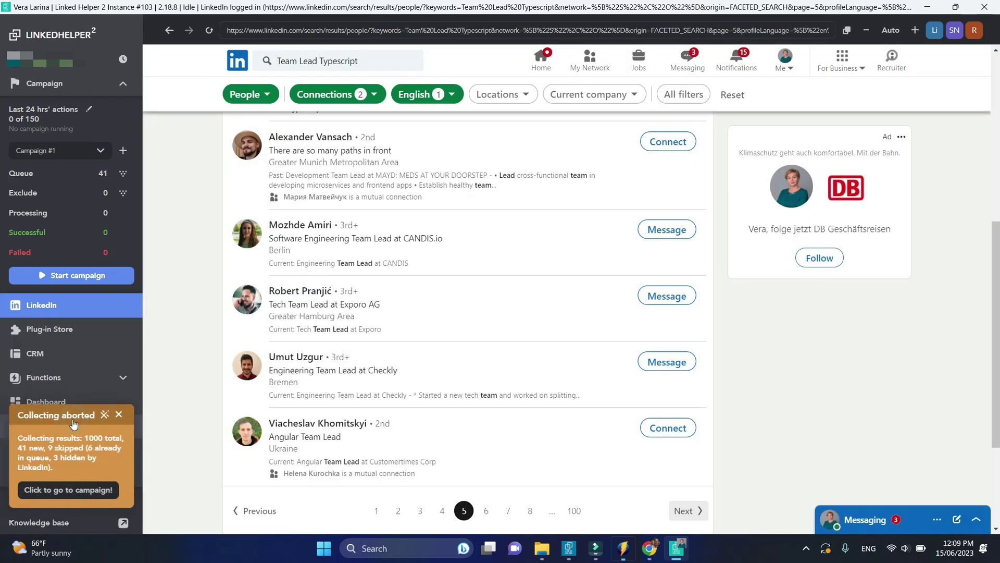
pyautogui.click(82, 489)
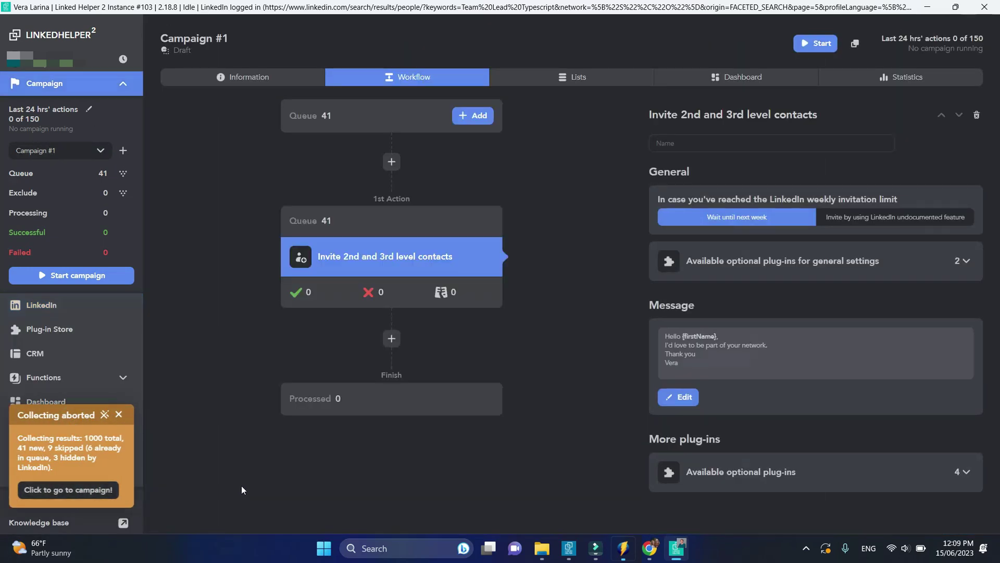
# Install the Exclude list plug-in from the Plug-in Store's Campaigns section
pyautogui.click(326, 220)
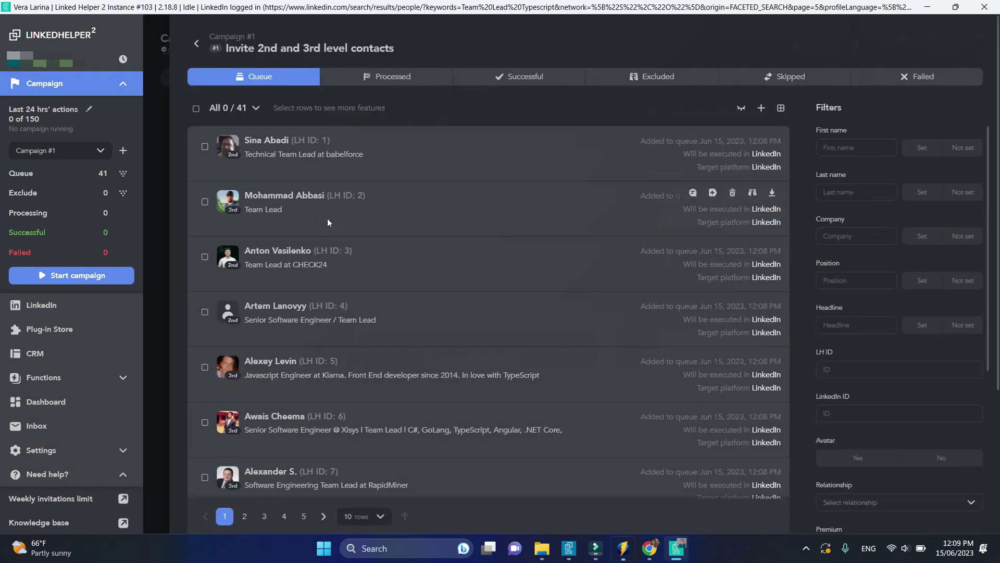
pyautogui.scroll(-5, 327, 218)
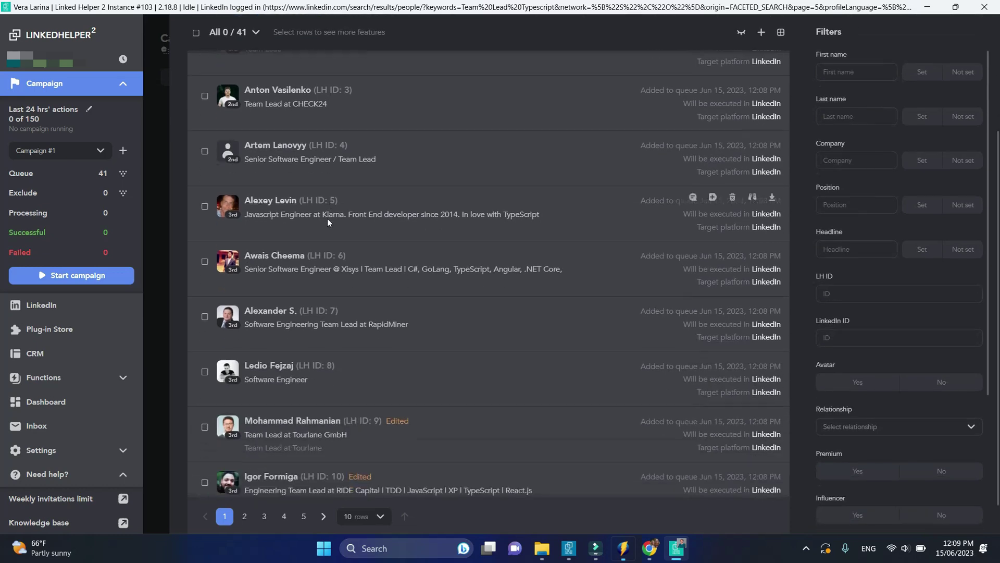
pyautogui.scroll(5, 327, 218)
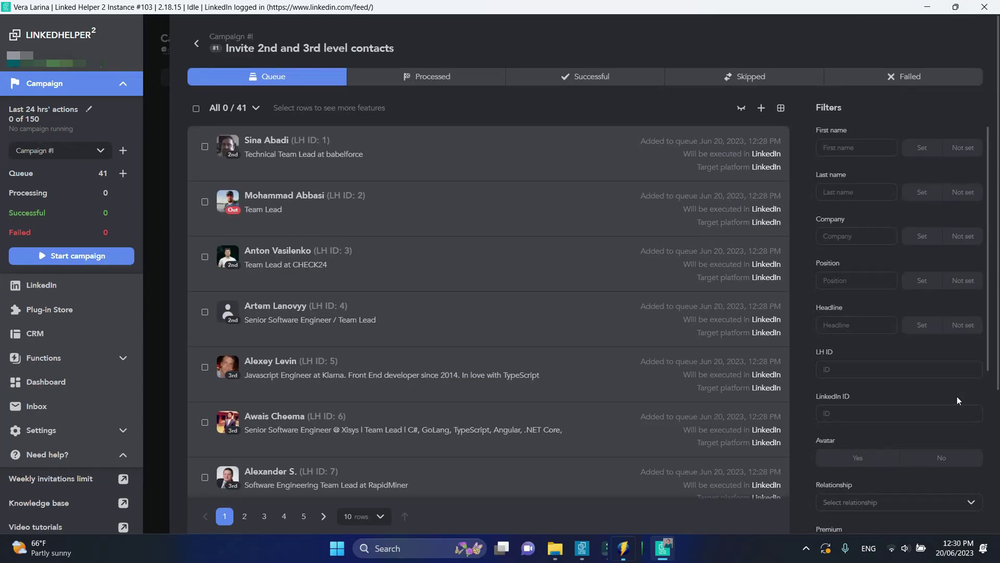
pyautogui.click(70, 315)
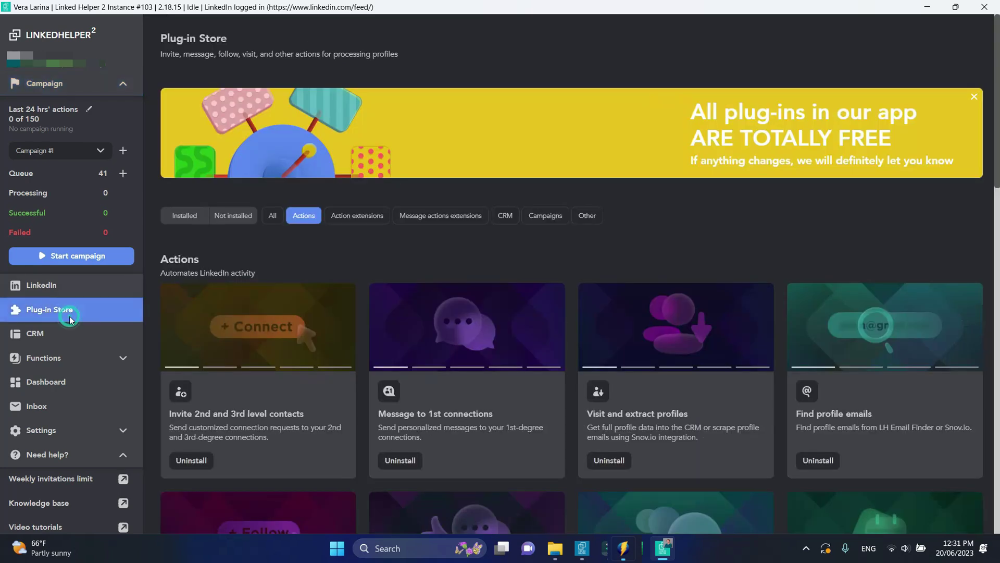
pyautogui.click(545, 215)
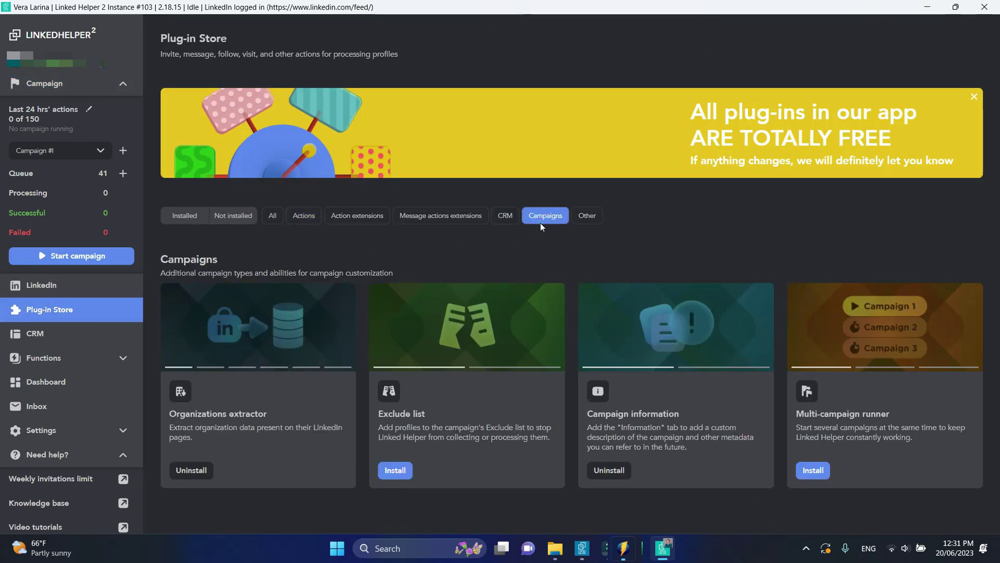
pyautogui.click(395, 471)
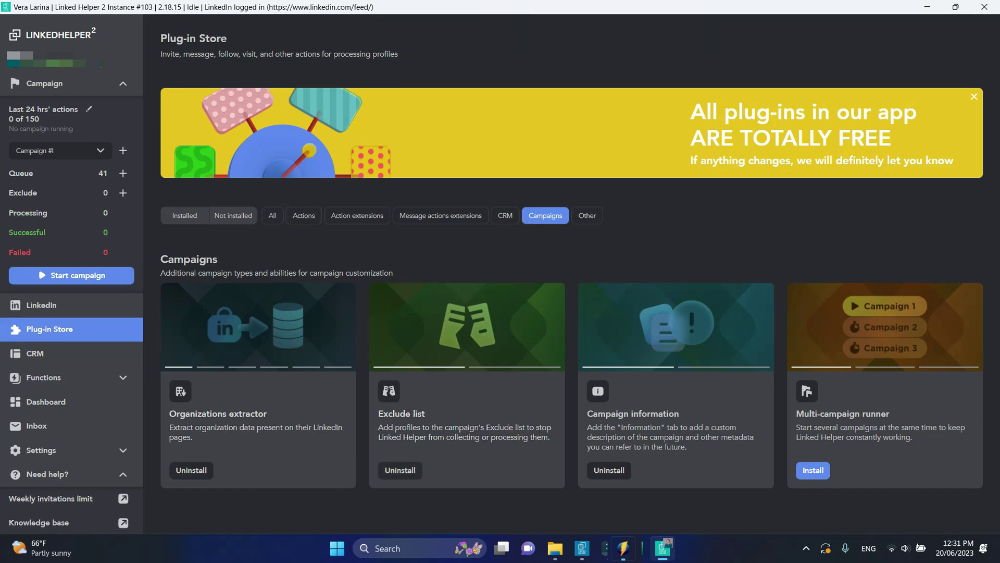
# Exclude the first two queued contacts from the campaign
pyautogui.click(78, 96)
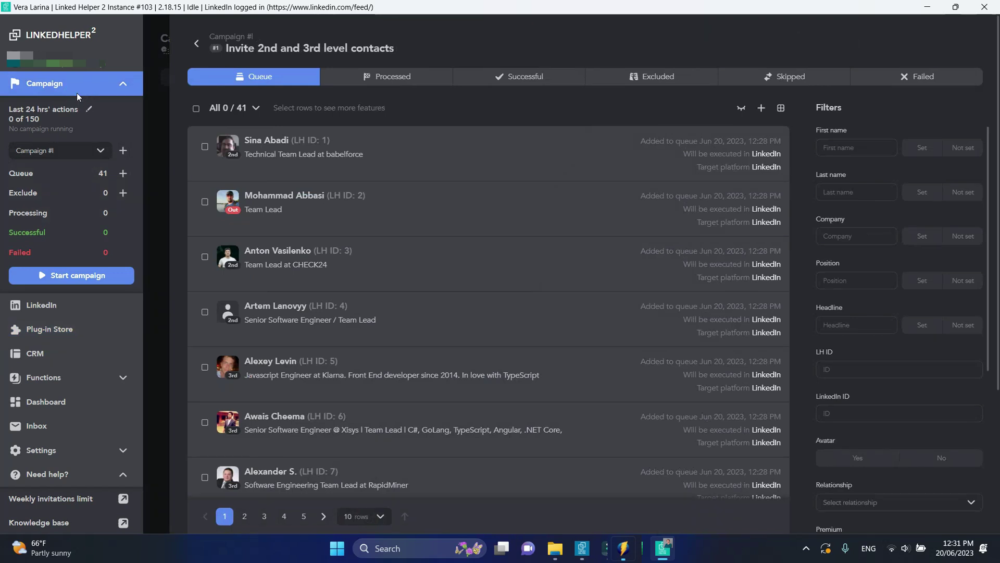
pyautogui.click(205, 148)
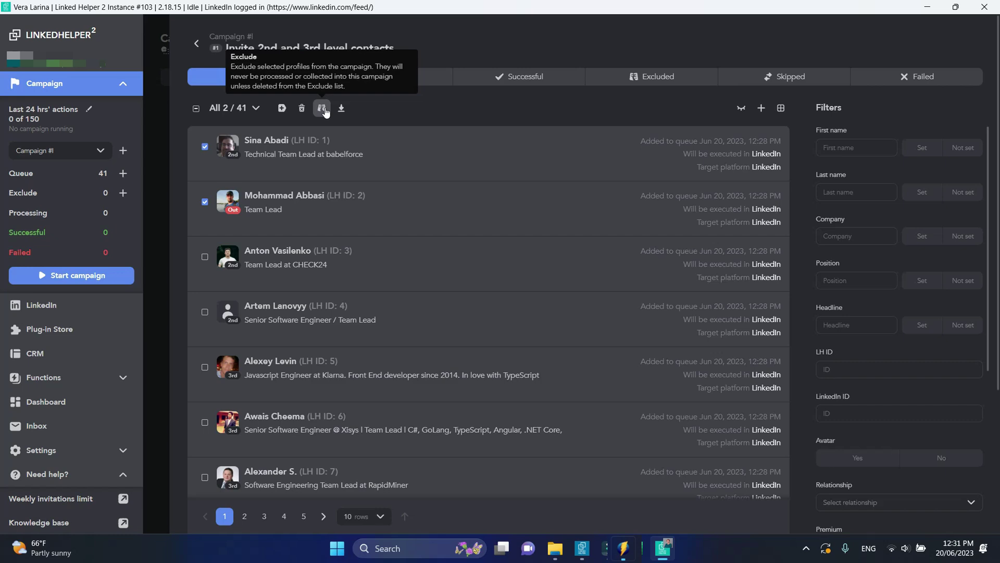
pyautogui.click(323, 109)
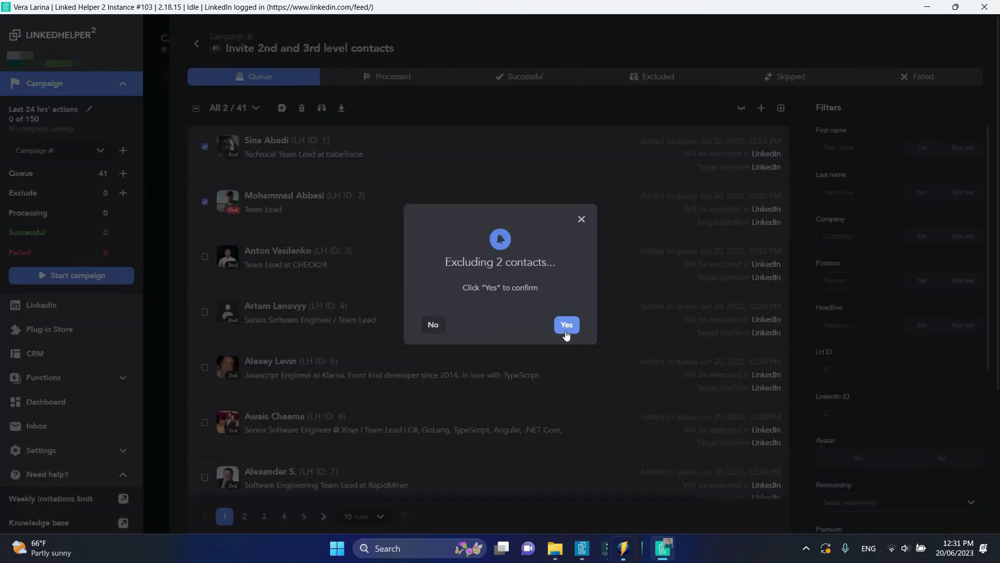
pyautogui.click(567, 324)
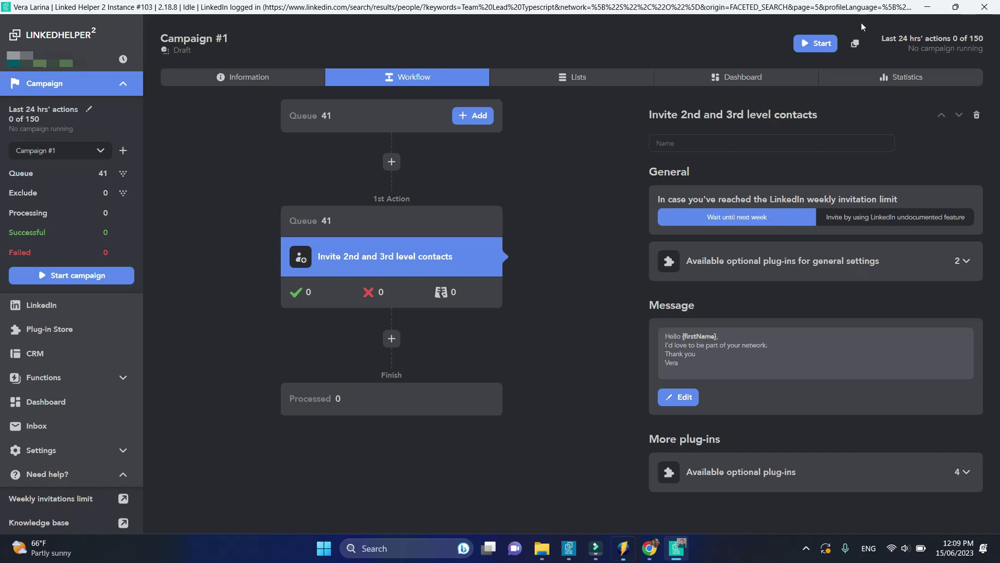
# Run Campaign #1 and view the two successfully invited contacts
pyautogui.click(829, 41)
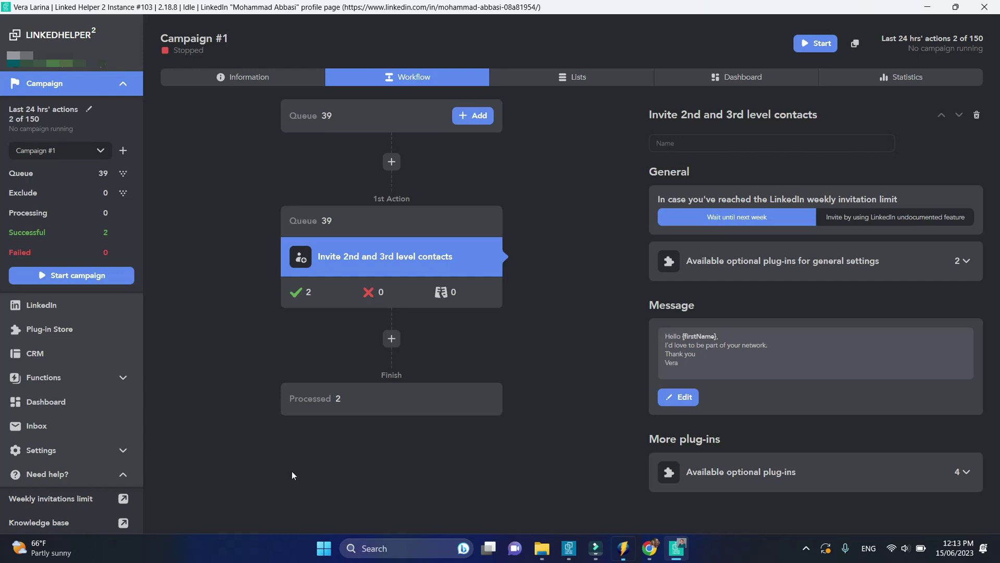
pyautogui.click(299, 291)
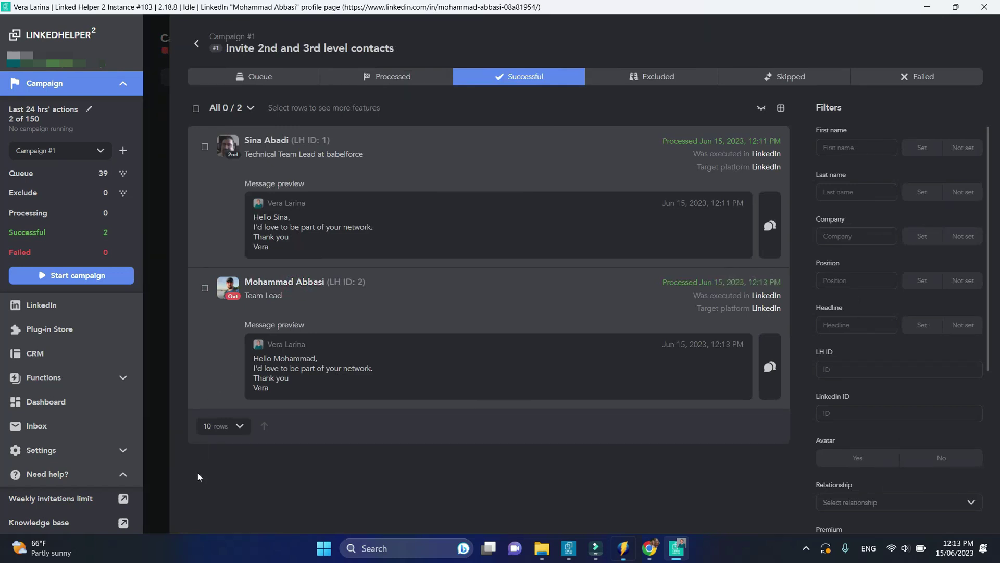
# Review the first invited contact's profile, campaign history and chat messages
pyautogui.click(273, 148)
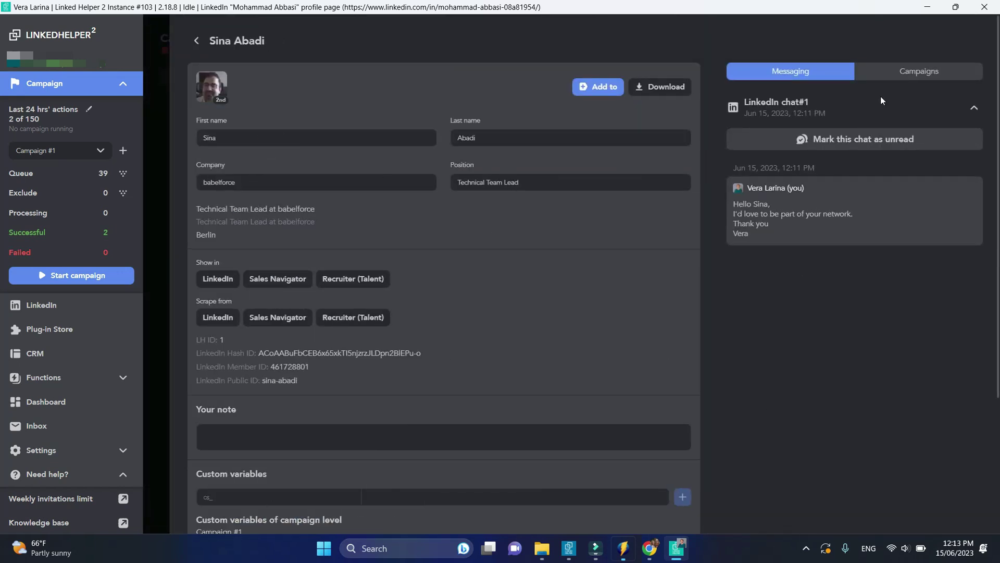
pyautogui.click(920, 71)
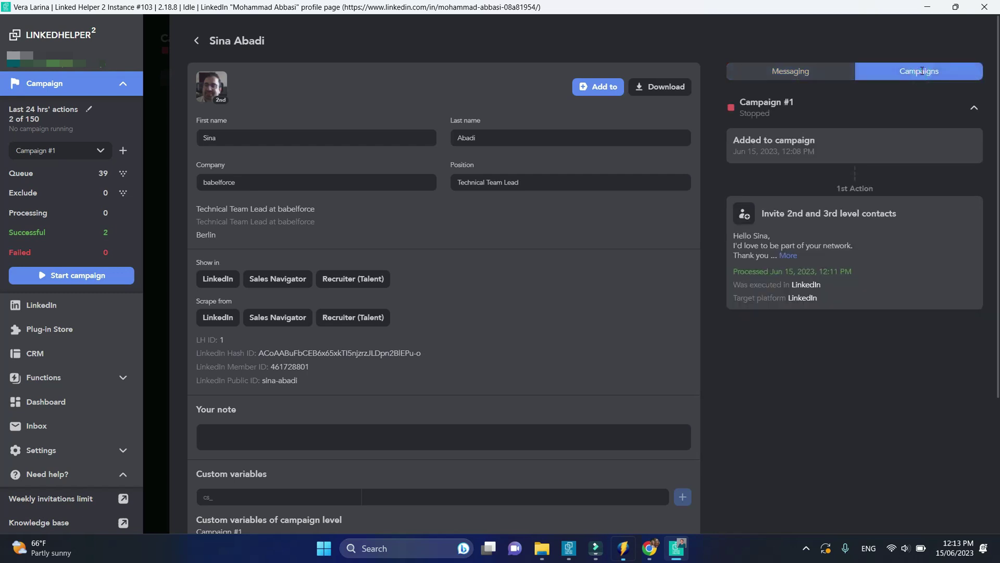
pyautogui.click(826, 70)
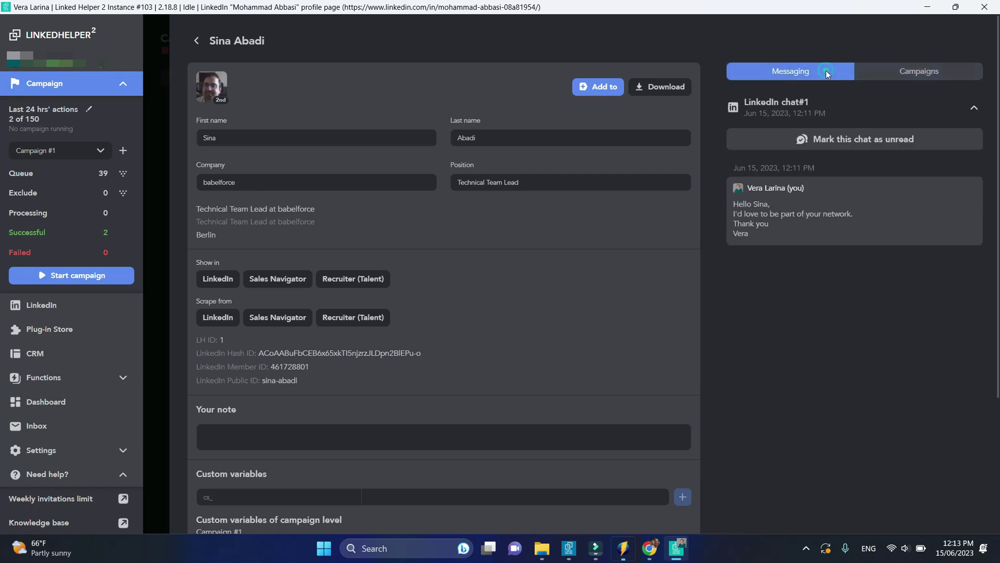
pyautogui.scroll(-4, 651, 330)
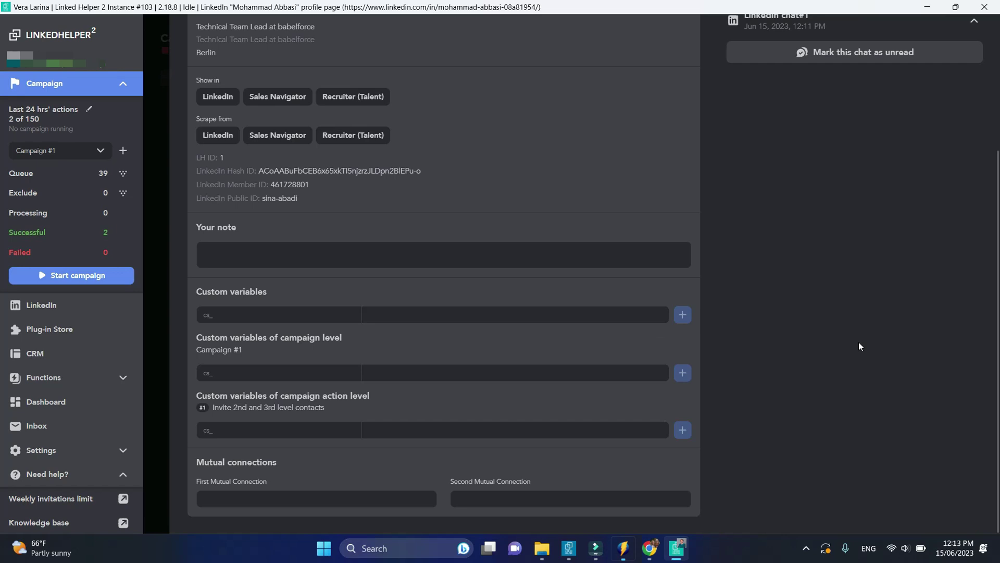
pyautogui.scroll(4, 859, 346)
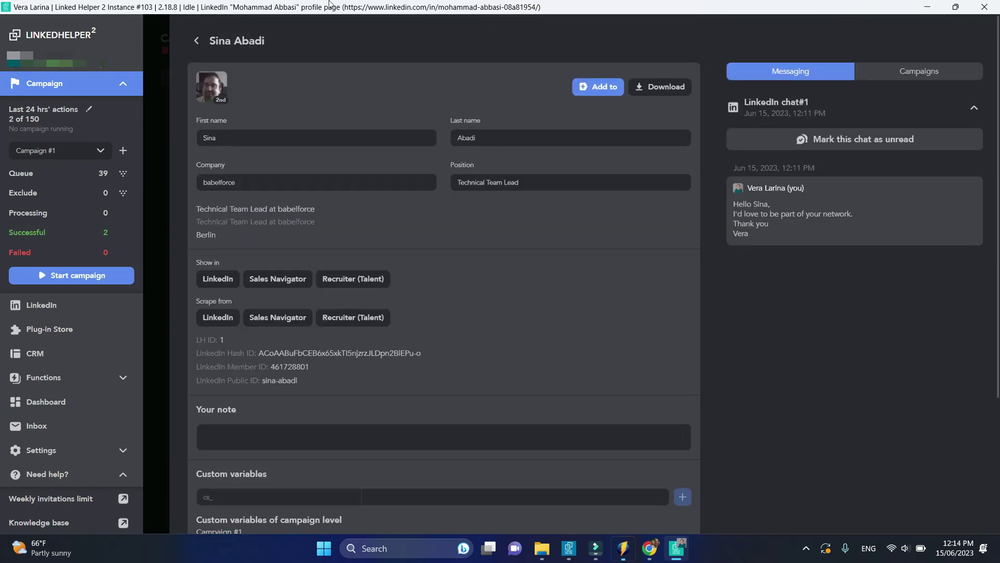
pyautogui.click(196, 41)
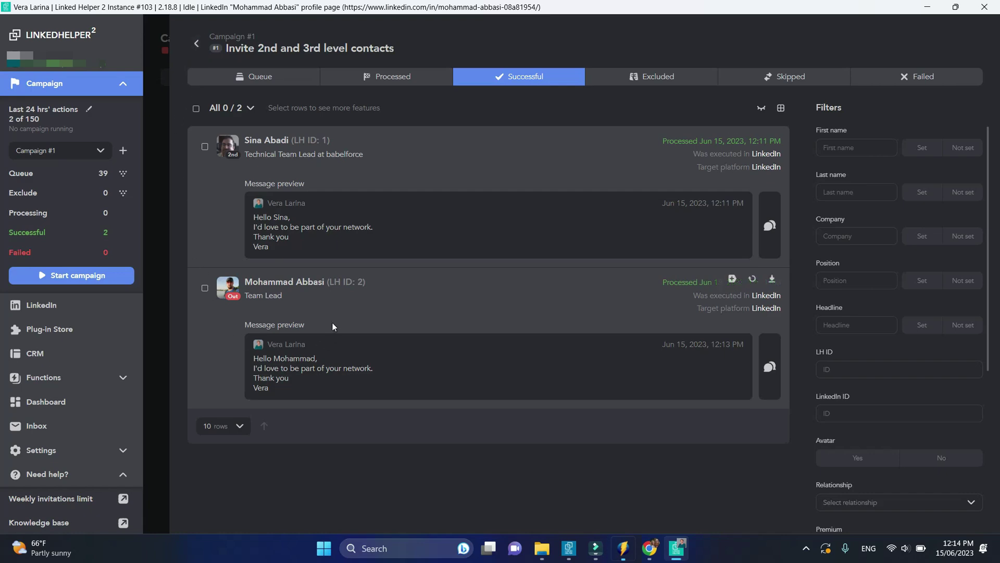
# Look through the second invited contact's profile, then return to the campaign workflow
pyautogui.click(314, 281)
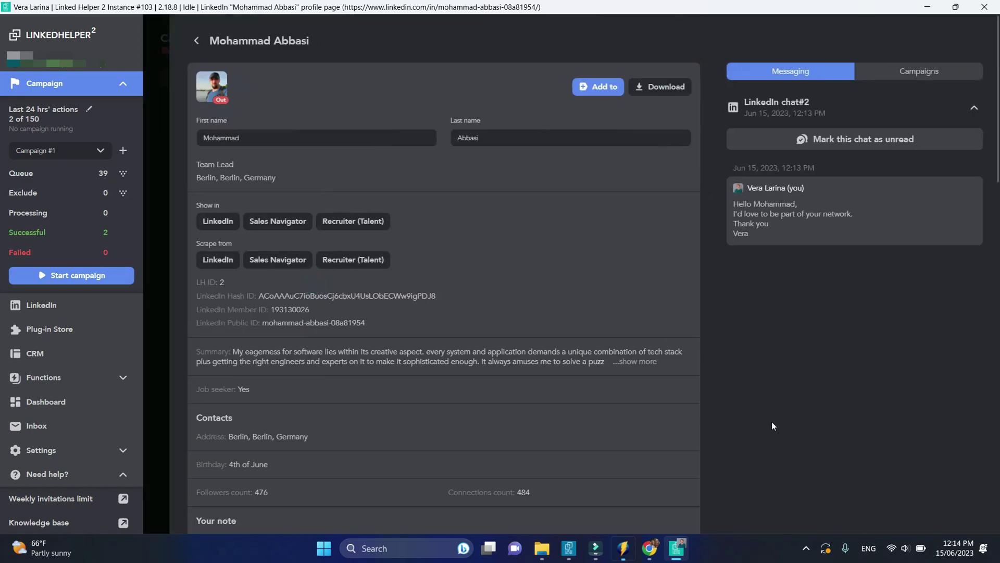
pyautogui.scroll(-20, 772, 426)
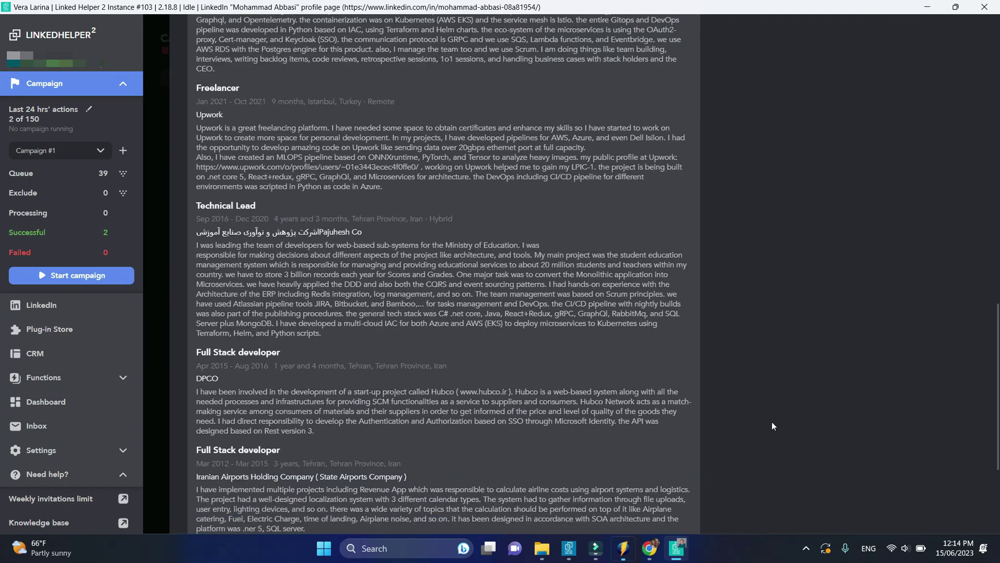
pyautogui.scroll(-5, 772, 426)
pyautogui.click(167, 295)
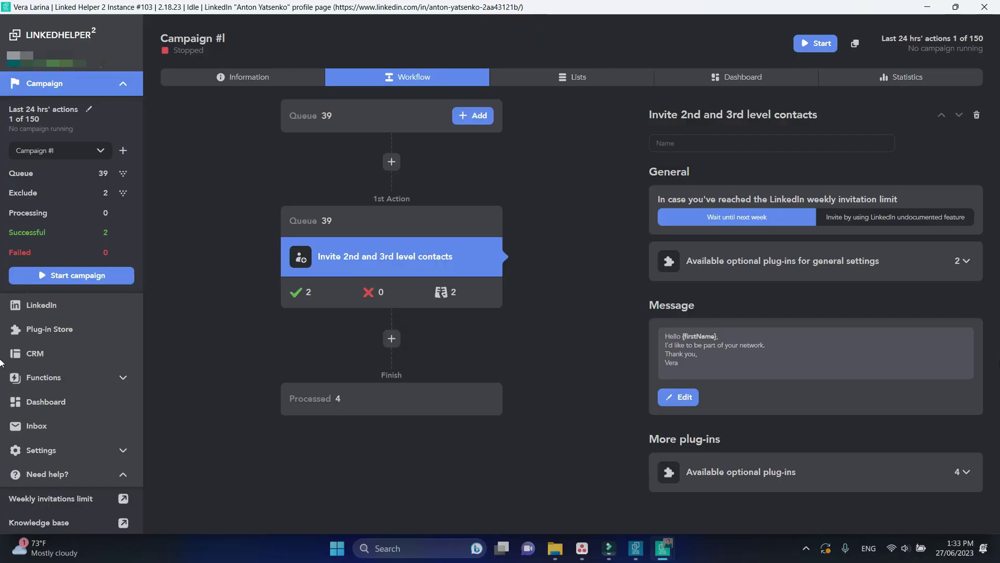
# Install the Advanced settings plug-in on the invite action and enable Sales Navigator 'Save as lead'
pyautogui.click(961, 472)
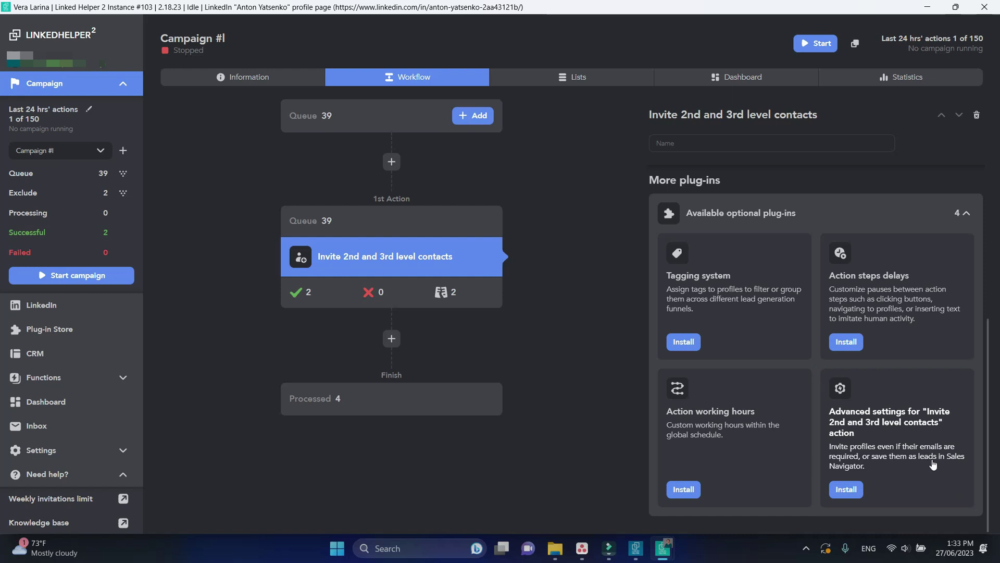
pyautogui.click(846, 492)
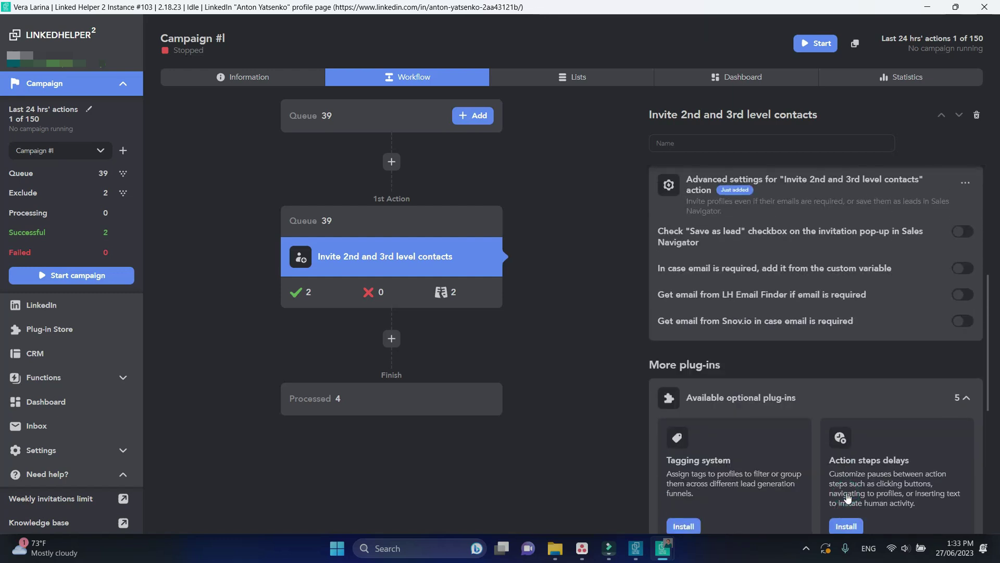
pyautogui.scroll(2, 846, 498)
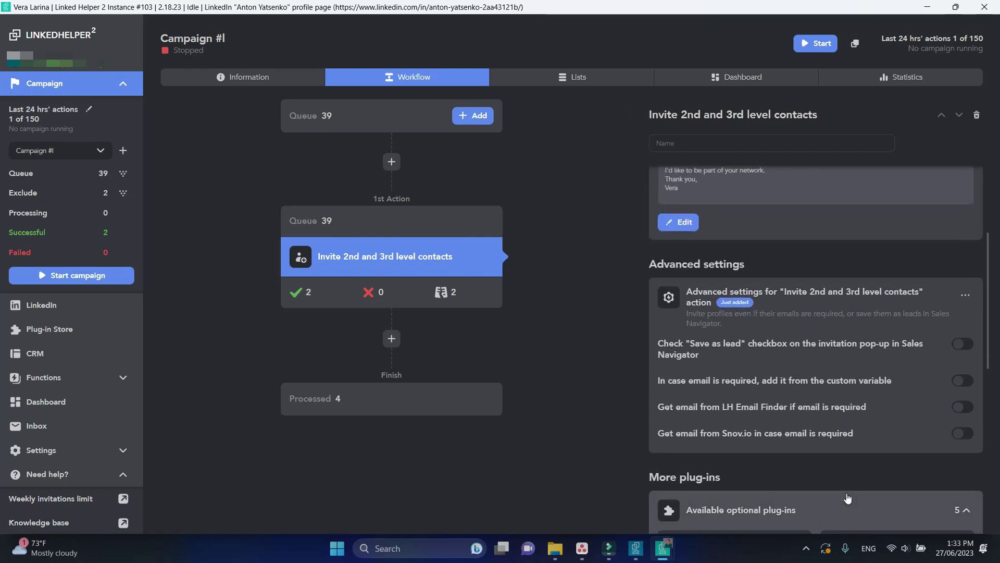
pyautogui.click(973, 346)
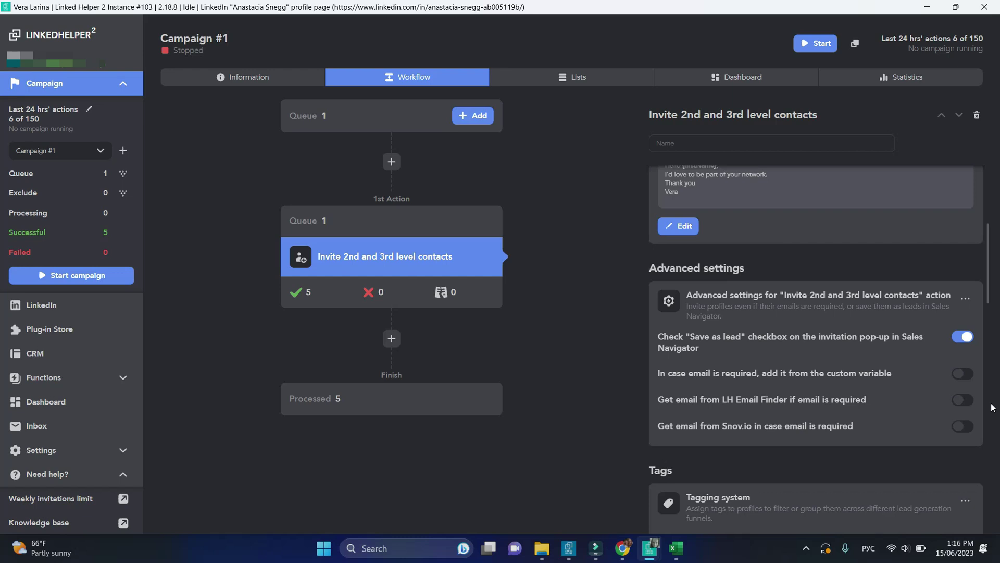
# Turn on 'In case email is required, add it from the custom variable' in Advanced settings
pyautogui.click(964, 374)
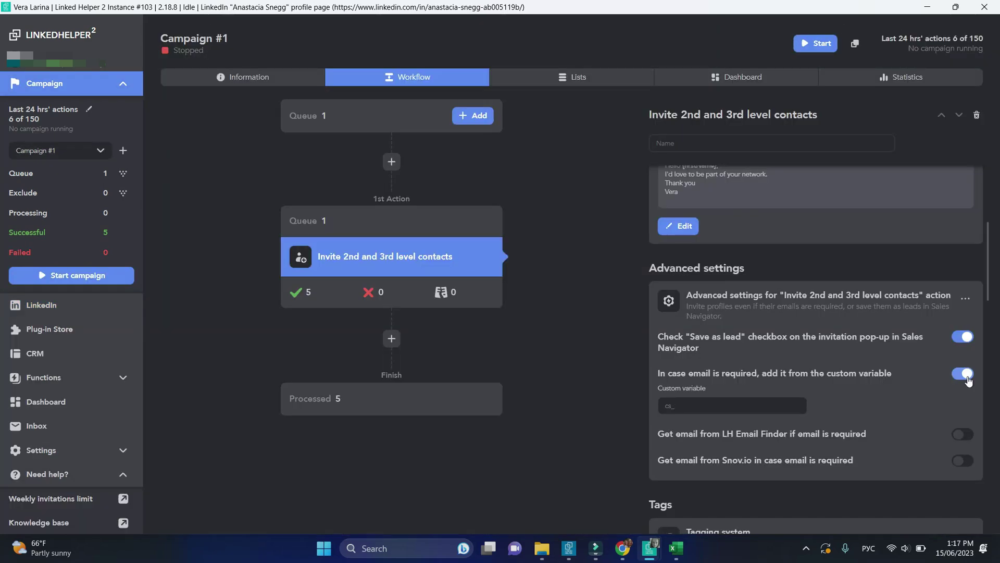
# Open the queued contact's profile details from Queue 1
pyautogui.click(316, 218)
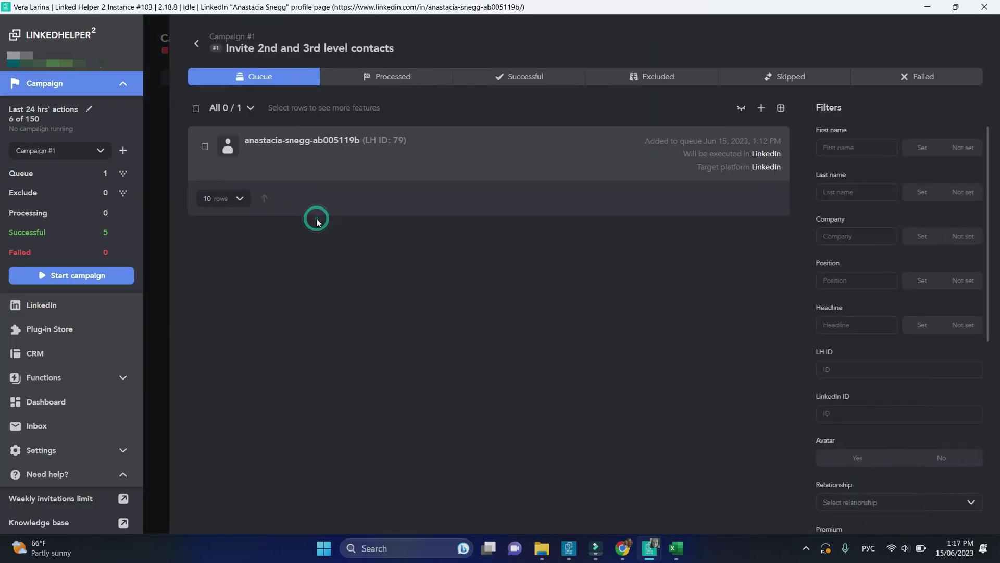
pyautogui.click(347, 140)
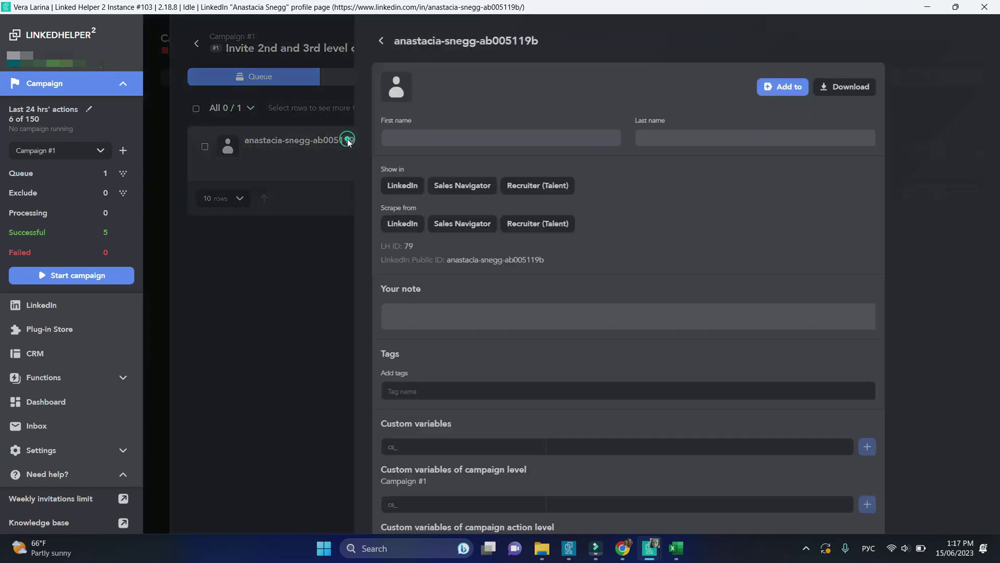
pyautogui.scroll(-3, 502, 289)
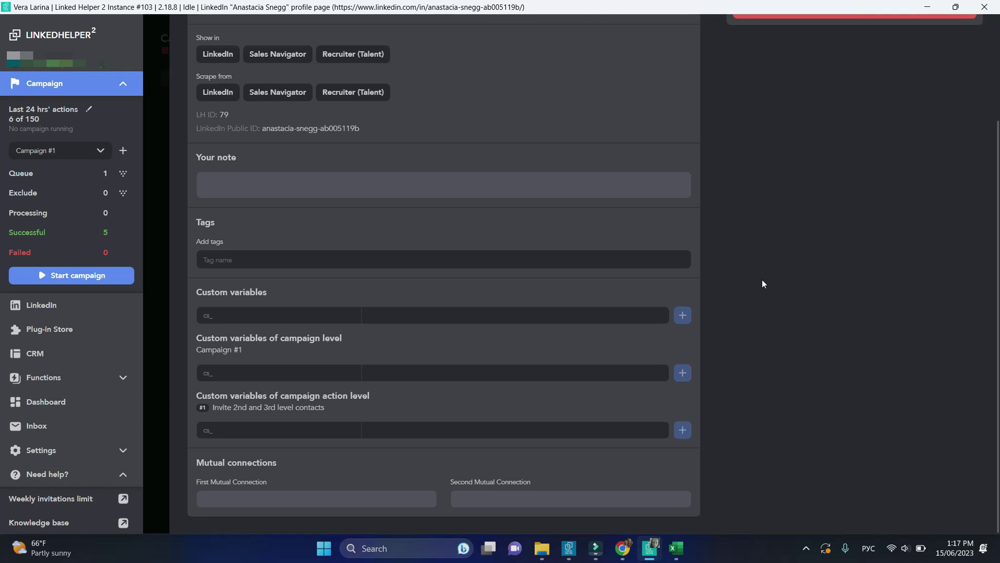
# Add a cs_mail custom variable holding the contact's pasted email address
pyautogui.click(309, 310)
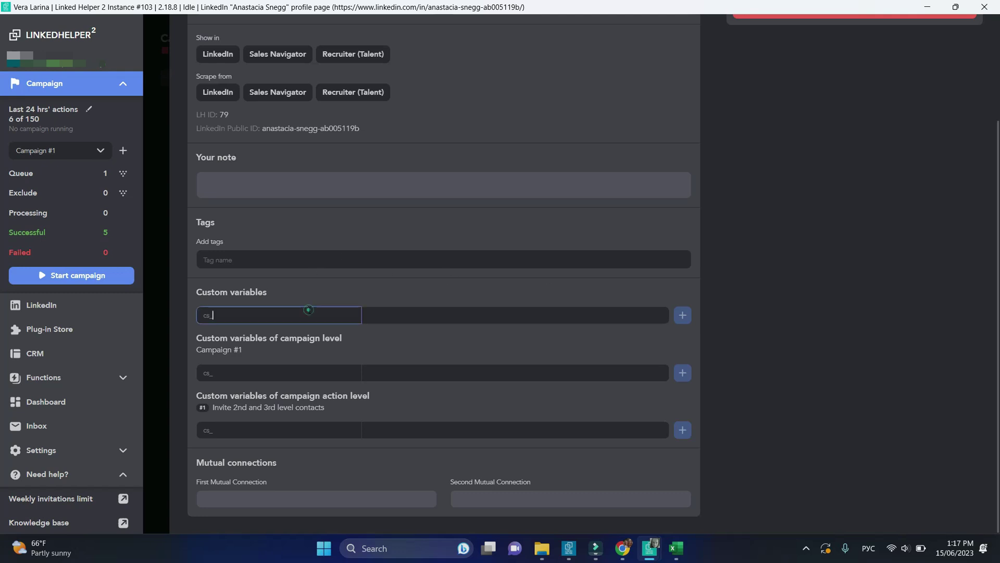
pyautogui.hotkey('alt', 'shift')
pyautogui.click(280, 318)
pyautogui.write('mail')
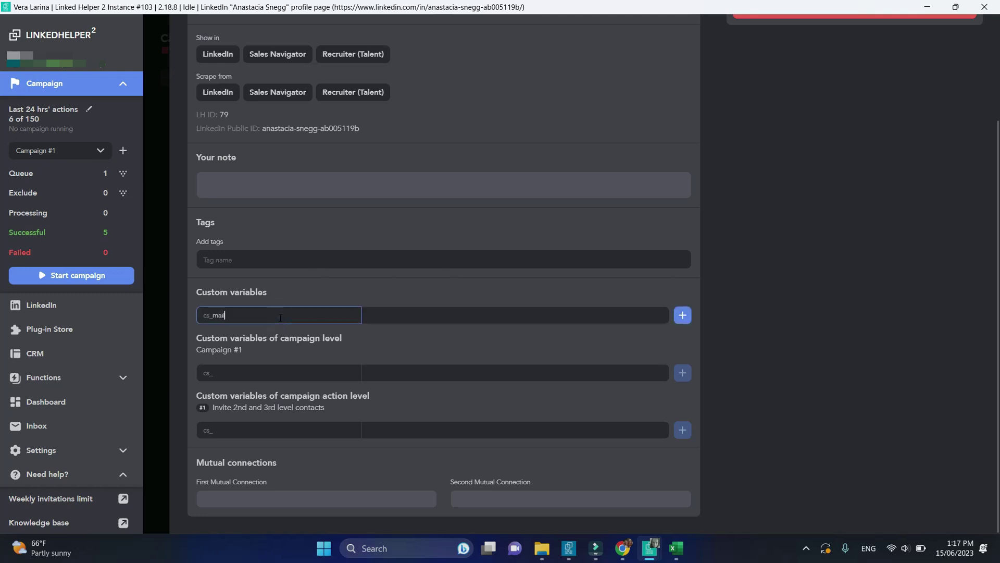
pyautogui.click(487, 317)
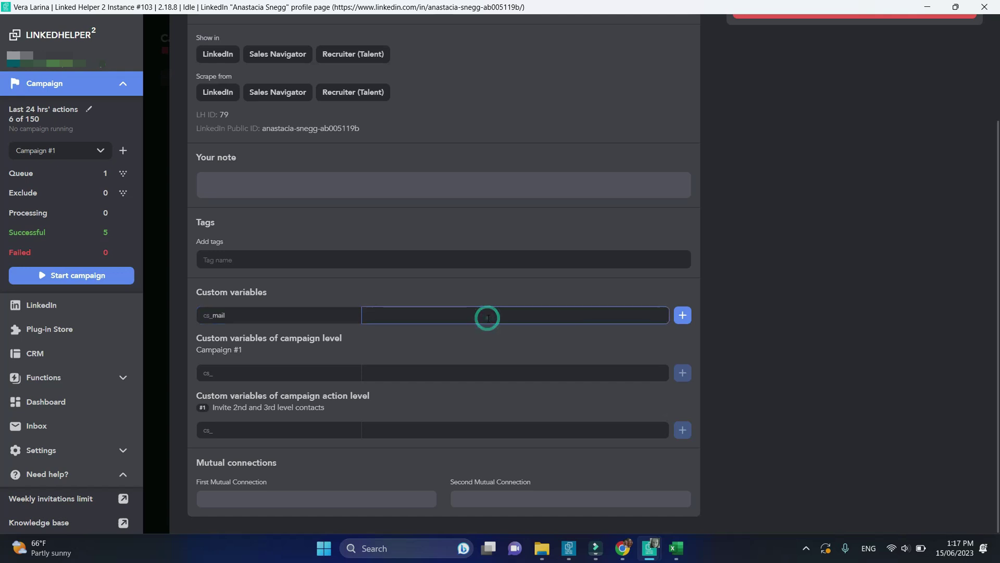
pyautogui.hotkey('ctrl', 'v')
pyautogui.click(684, 316)
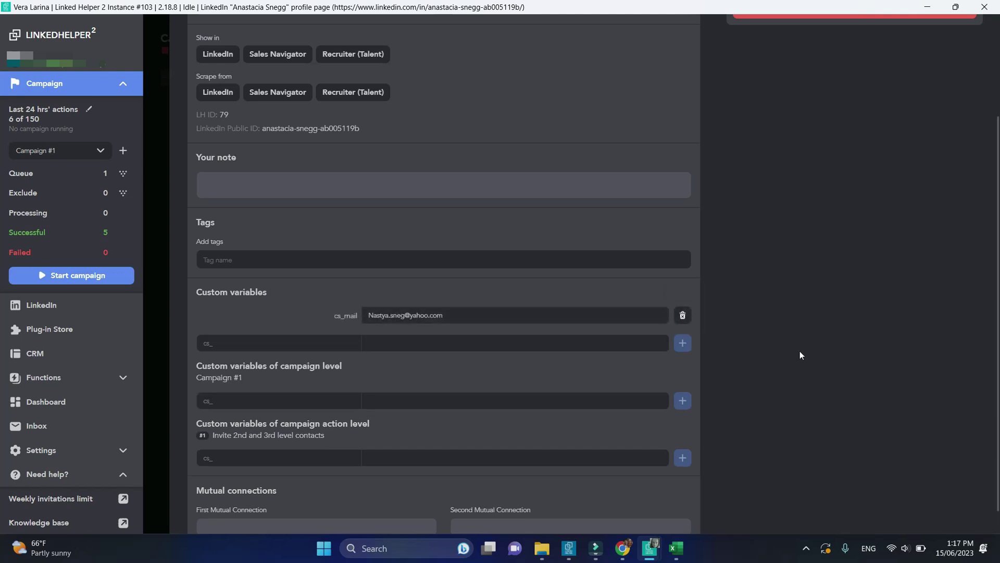
# Go back from the profile to the campaign workflow settings
pyautogui.scroll(3, 800, 355)
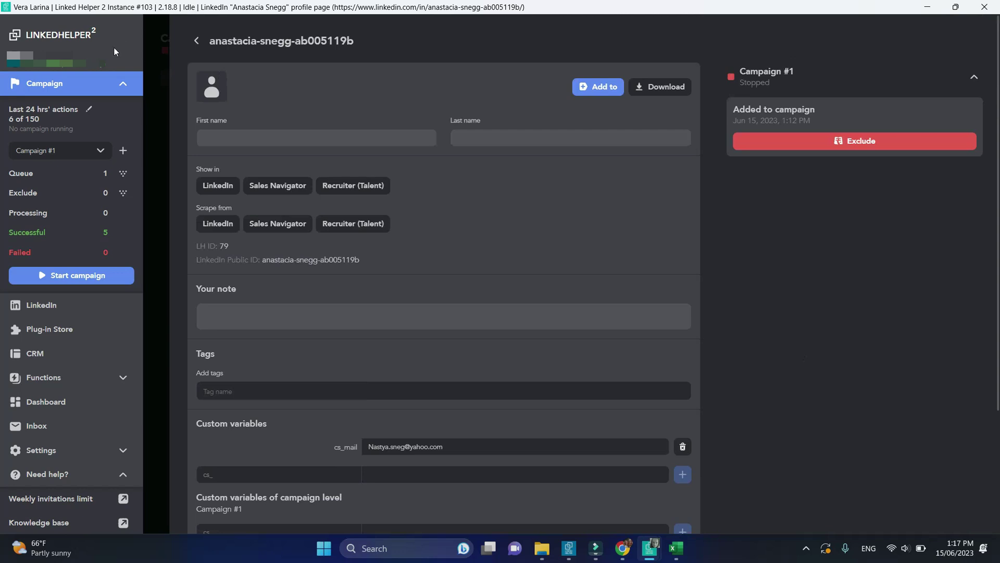
pyautogui.click(195, 41)
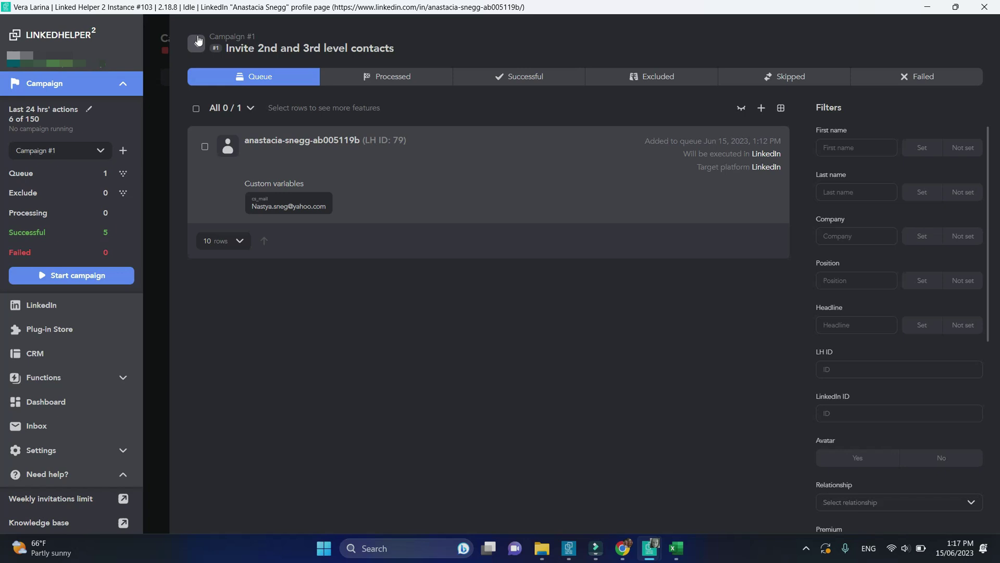
pyautogui.click(197, 42)
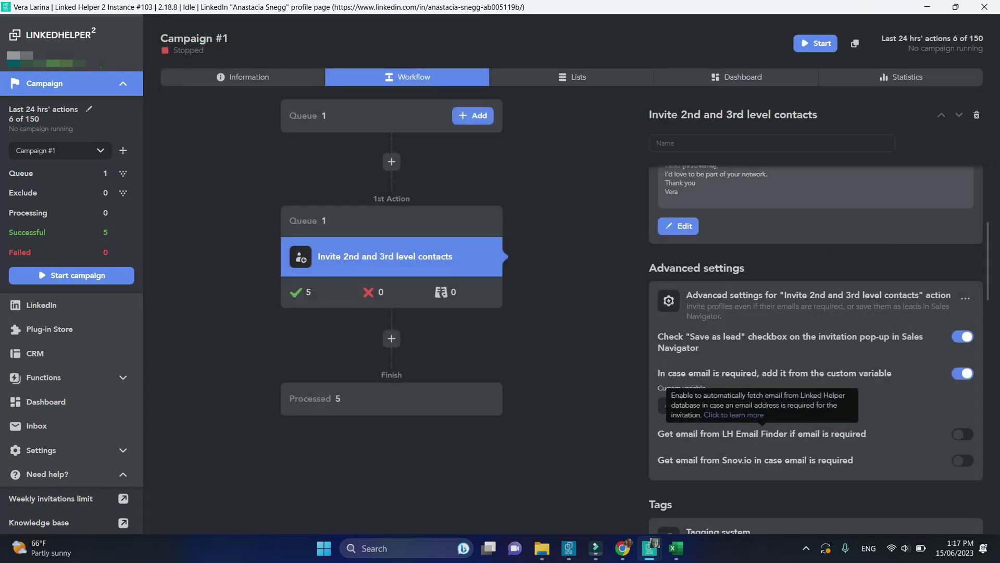
# Complete the Custom variable field as cs_mail, then start Campaign #1
pyautogui.click(680, 405)
pyautogui.write('mail')
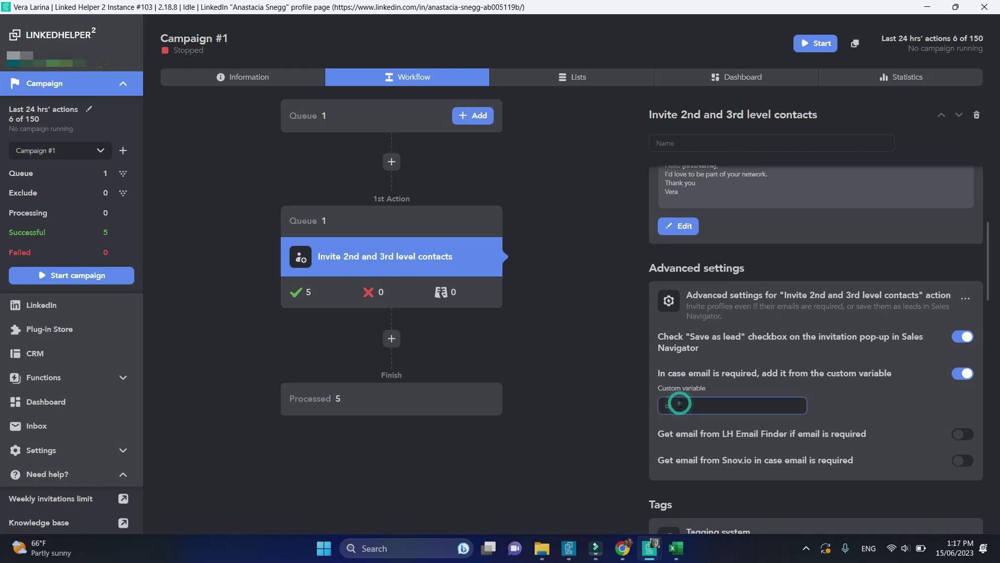
pyautogui.click(592, 438)
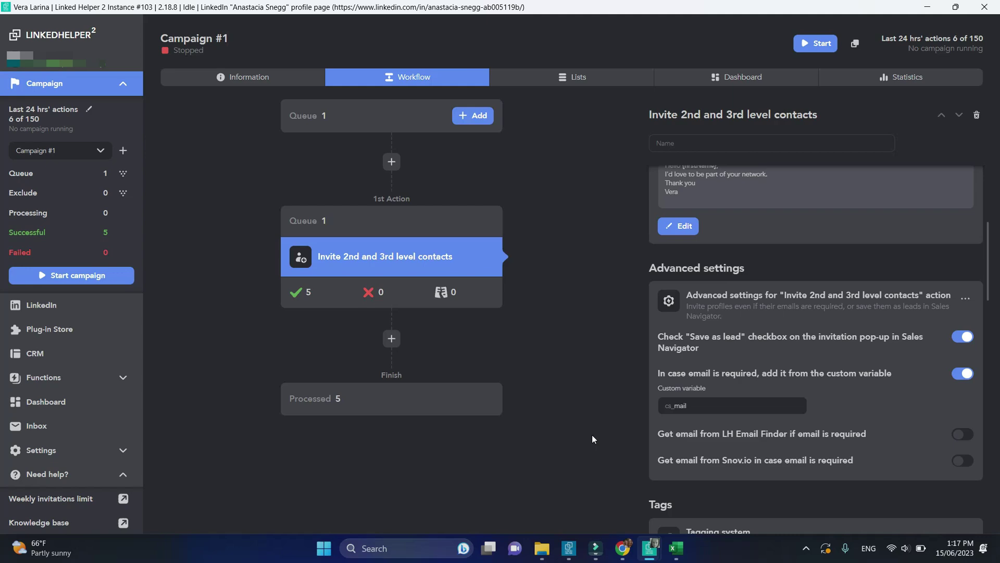
pyautogui.click(820, 41)
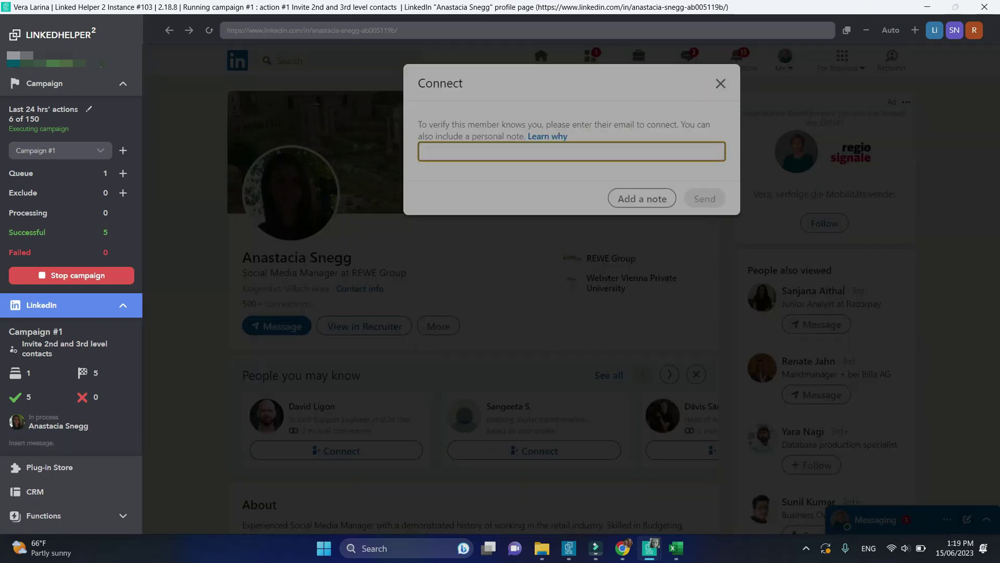
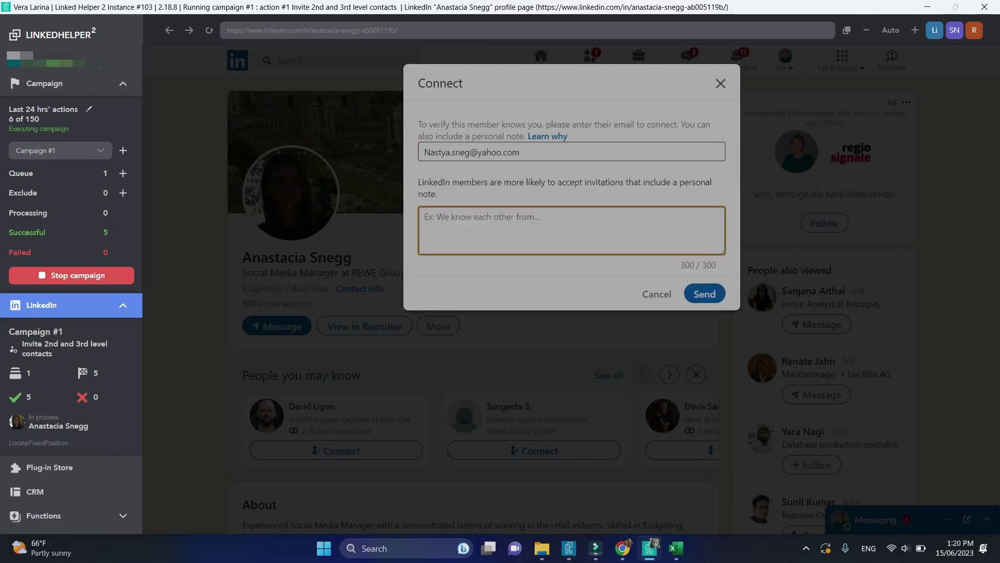
# Fill the Connect dialog with the contact's email and a personal greeting note, then return to the workflow
pyautogui.write('Hello Anastacia,')
pyautogui.press('Return')
pyautogui.write("I'd love to be part of your netw")
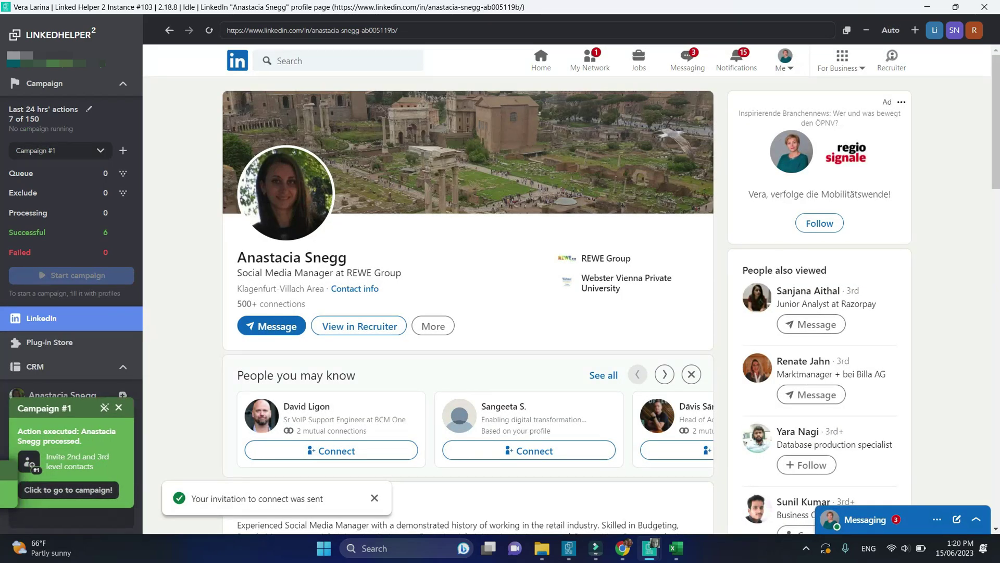
pyautogui.click(2, 486)
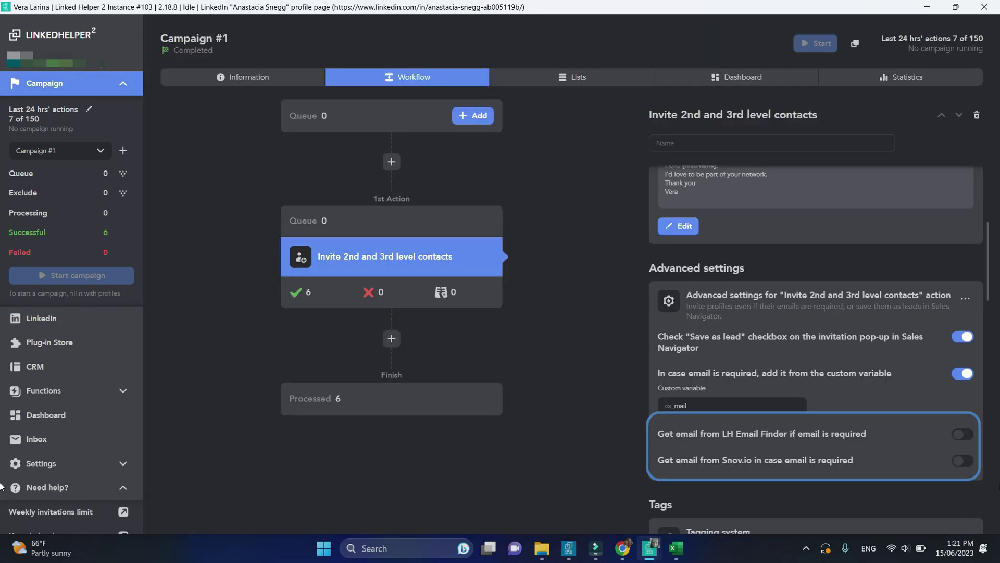
# Switch on the LH Email Finder and Snov.io toggles, then bring up snov.io in Chrome
pyautogui.click(968, 435)
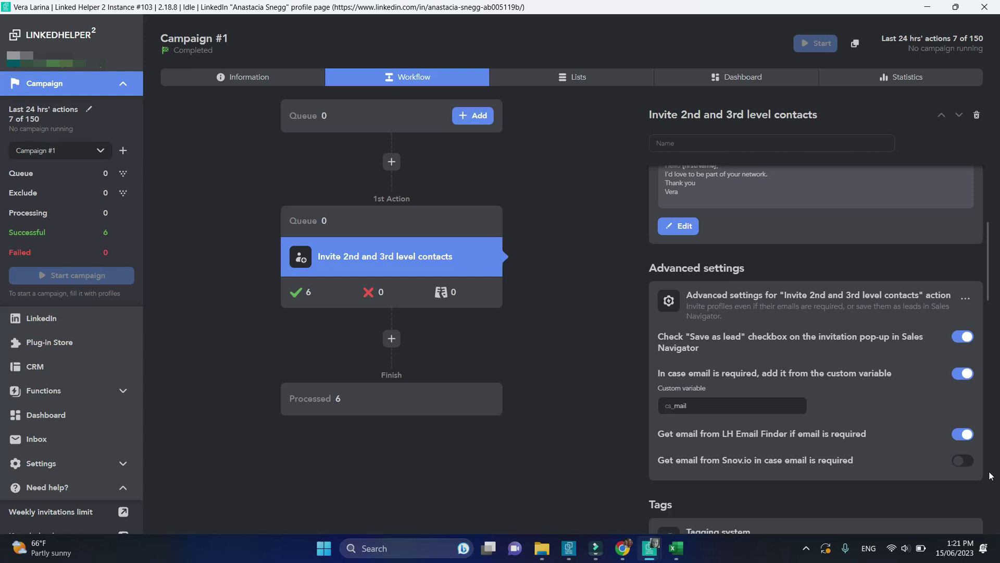
pyautogui.click(971, 461)
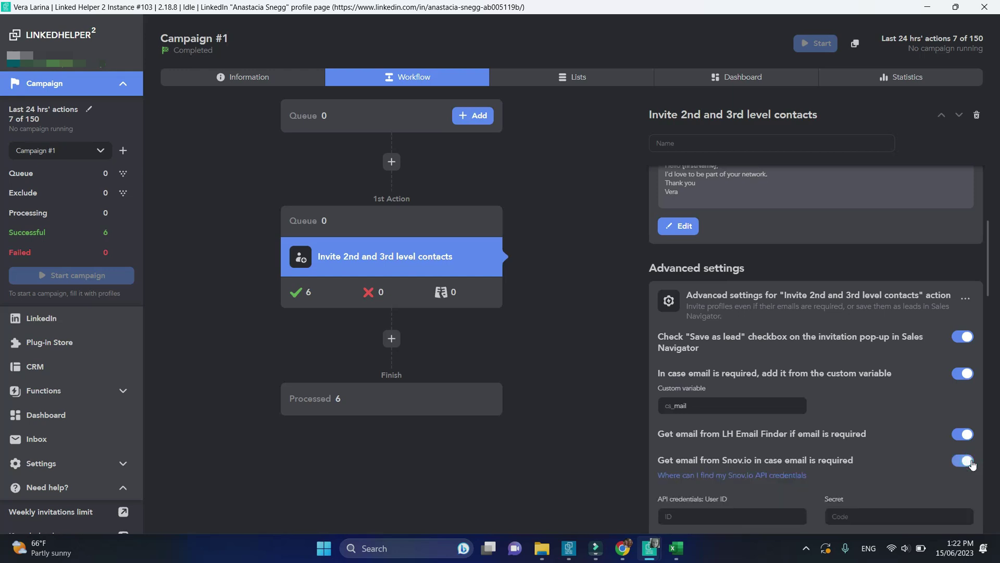
pyautogui.click(732, 475)
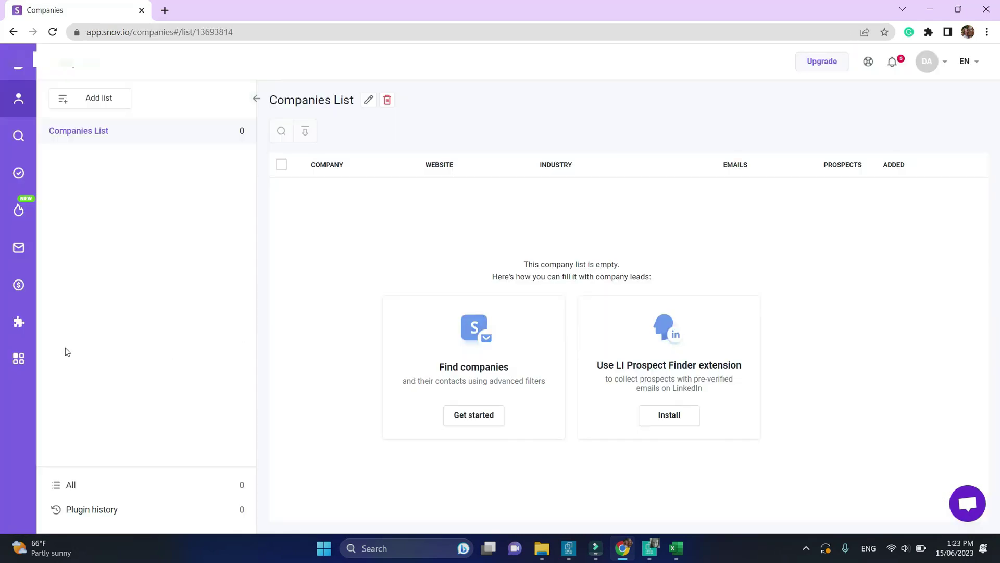
# Copy the API secret from Snov.io's LinkedHelper integration and return to Linked Helper
pyautogui.moveTo(19, 361)
pyautogui.click(109, 250)
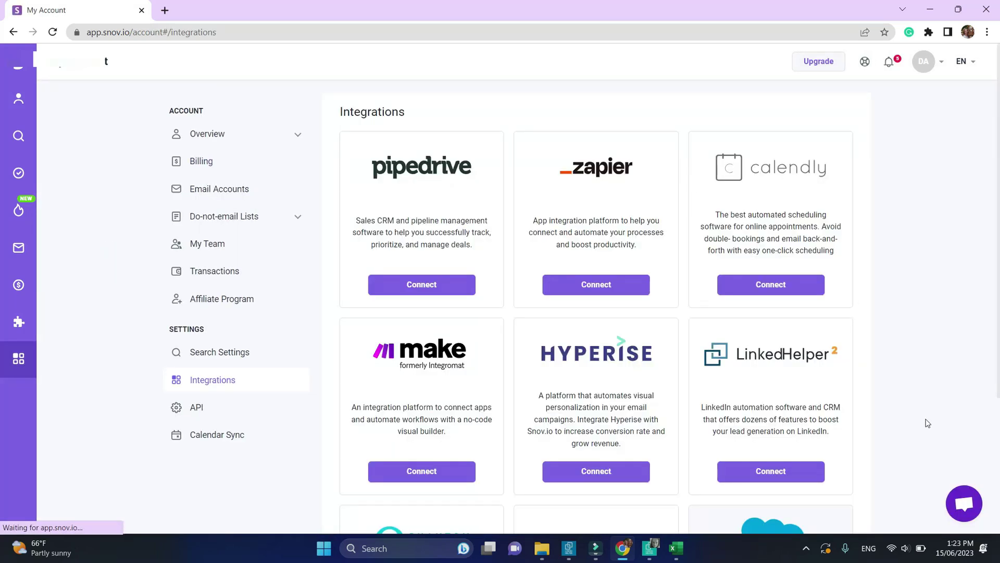
pyautogui.click(816, 472)
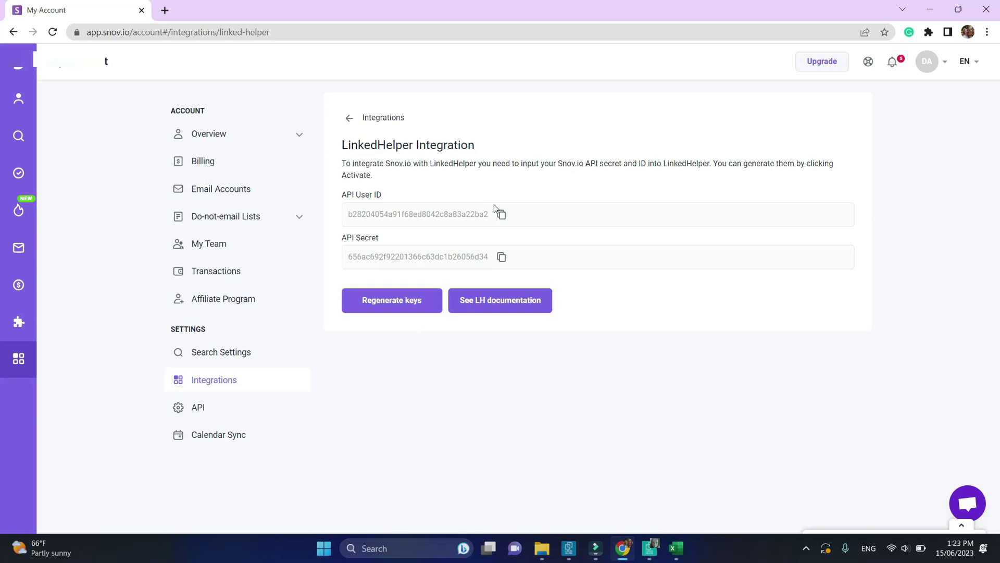
pyautogui.click(501, 256)
pyautogui.moveTo(649, 548)
pyautogui.click(616, 515)
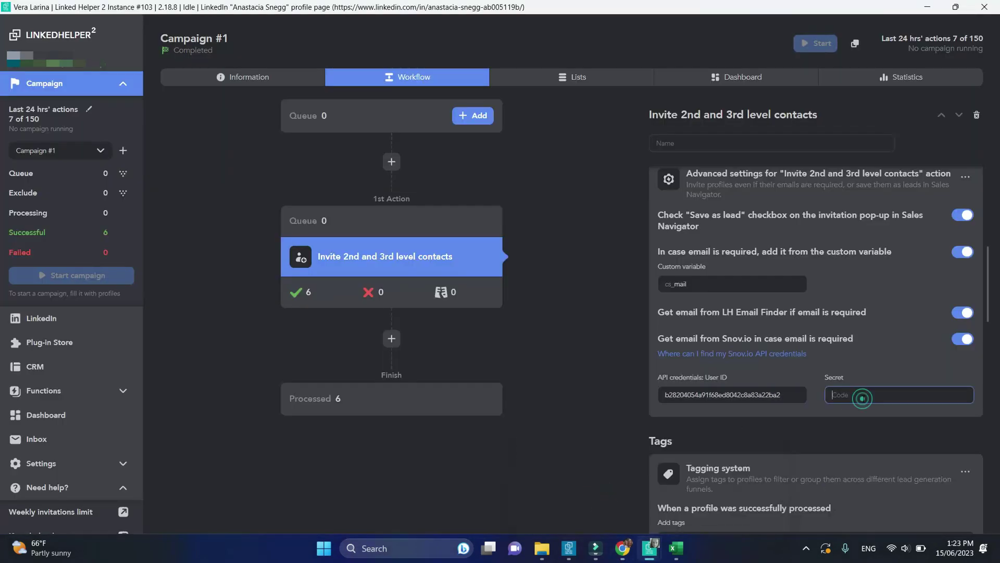
# Paste the copied Snov.io API secret into the Secret field and apply it
pyautogui.click(862, 397)
pyautogui.hotkey('ctrl', 'v')
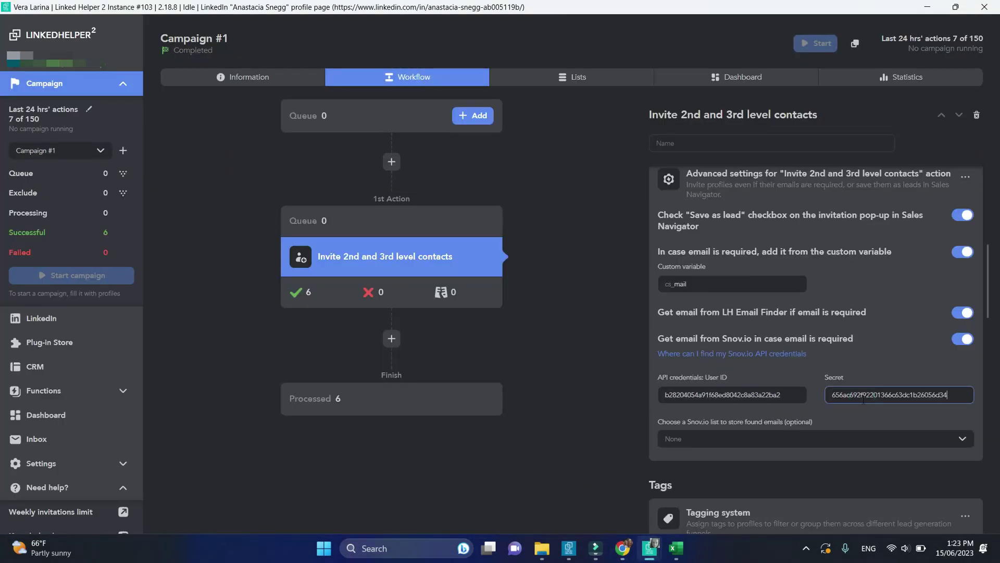
pyautogui.click(507, 320)
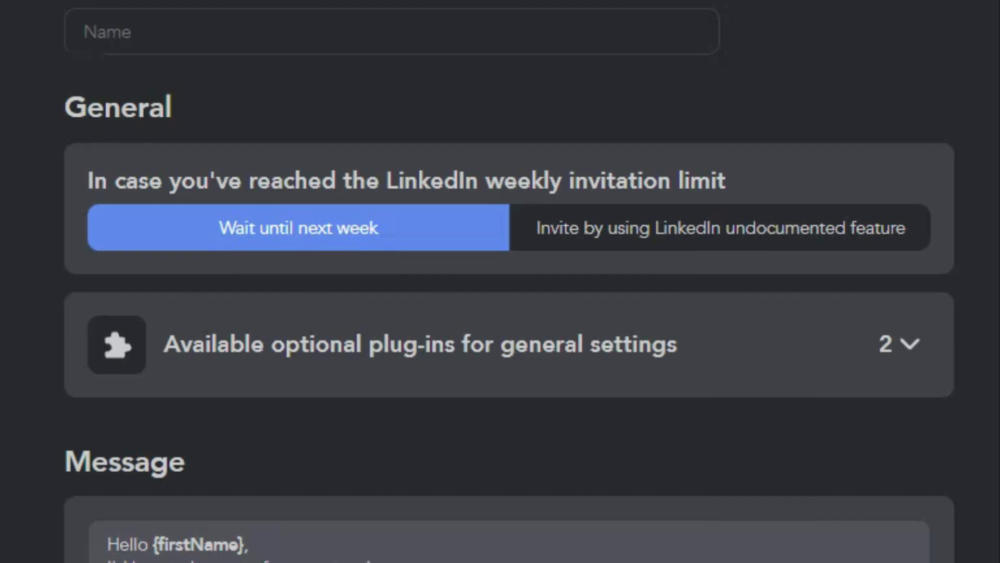
# Turn on the invite-when-limit-reached option and install the Postpone action start plug-in
pyautogui.click(870, 228)
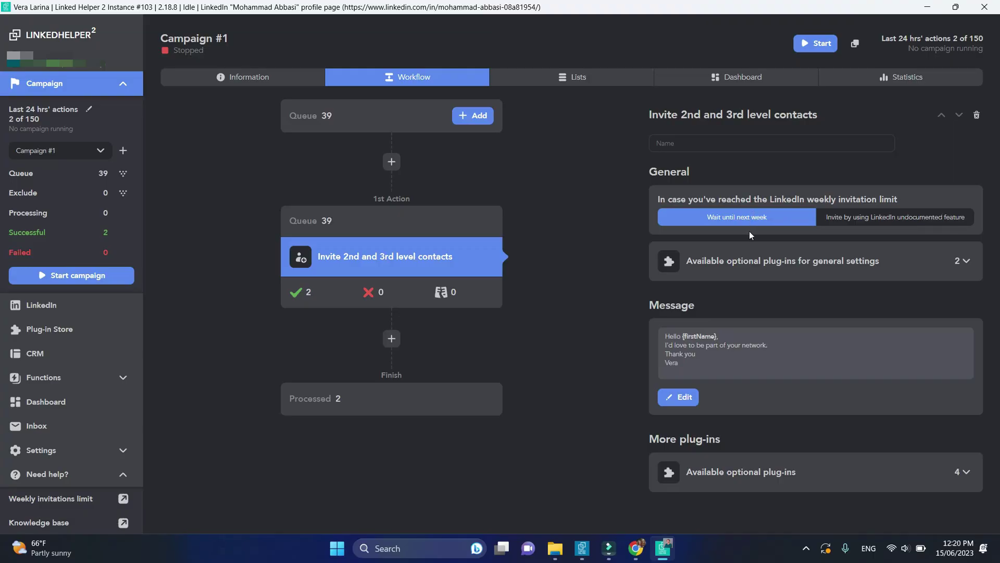
pyautogui.click(968, 261)
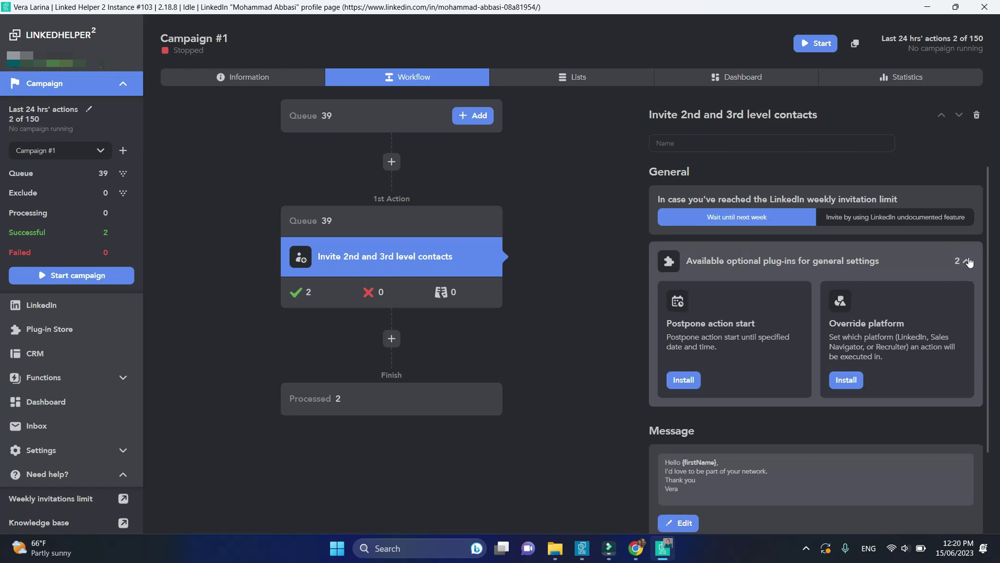
pyautogui.click(695, 380)
pyautogui.scroll(-1, 697, 383)
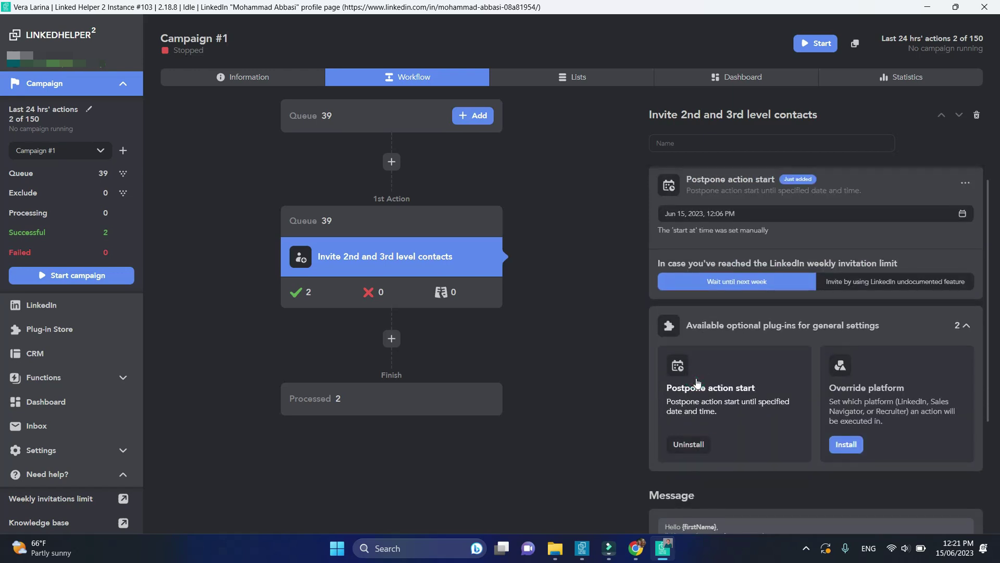
pyautogui.scroll(1, 697, 383)
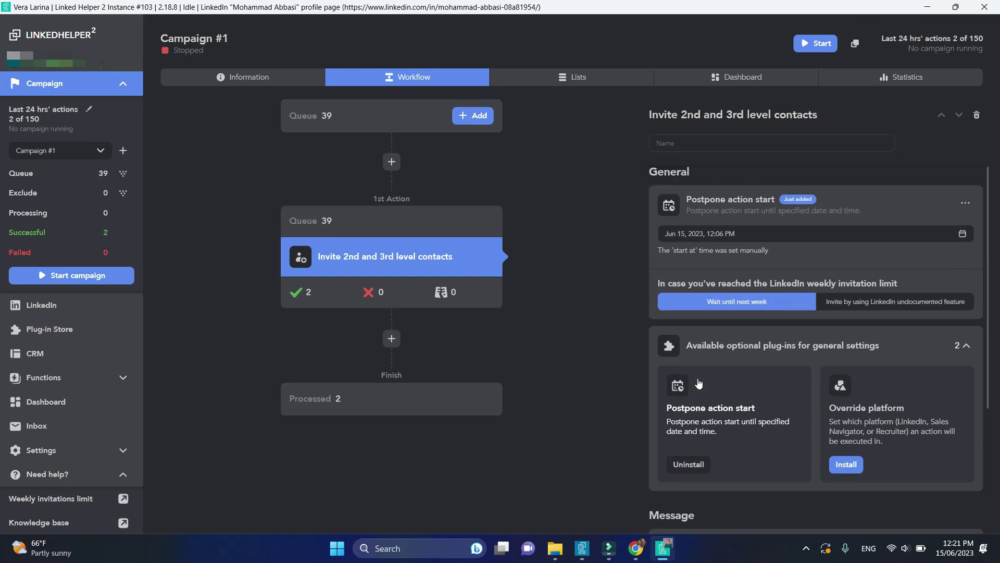
# Postpone the action start to June 19, 2023, 12:06 PM and install the Override platform plug-in
pyautogui.click(963, 234)
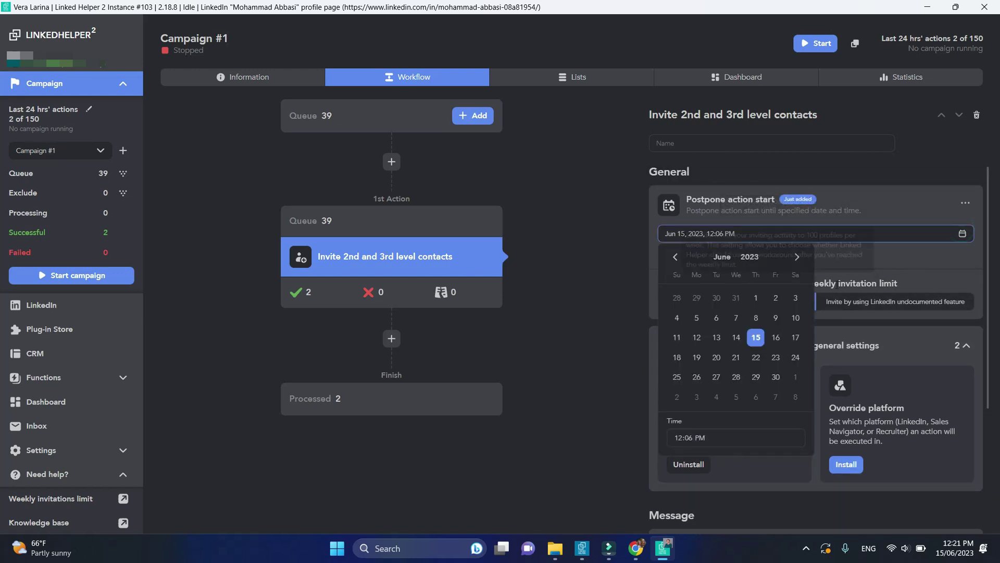
pyautogui.click(697, 357)
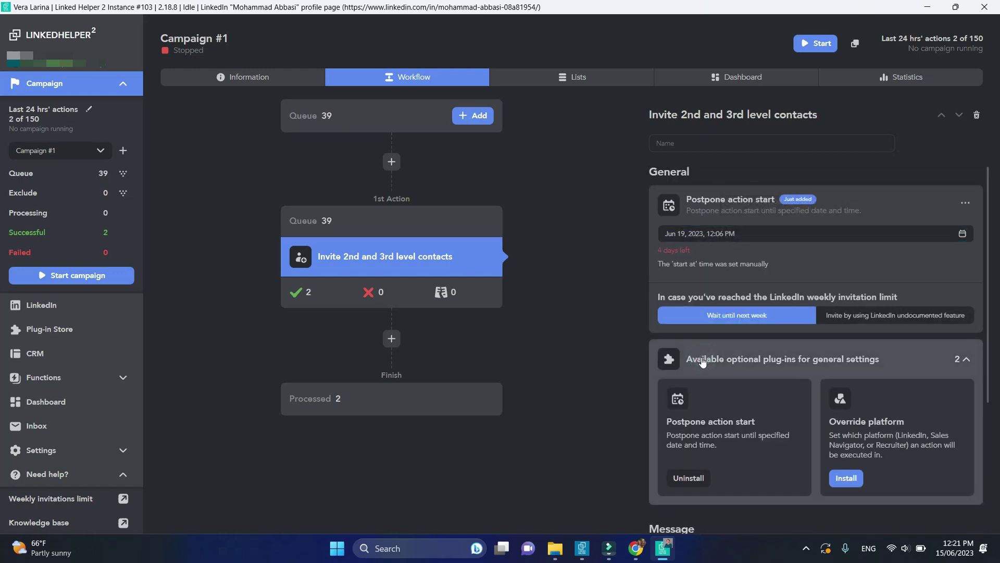
pyautogui.click(816, 43)
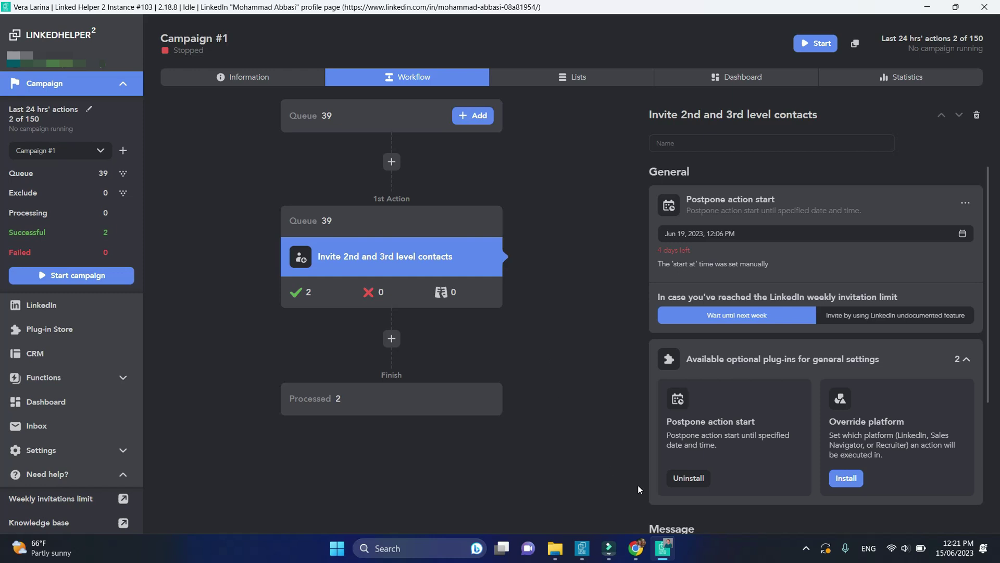
pyautogui.click(849, 477)
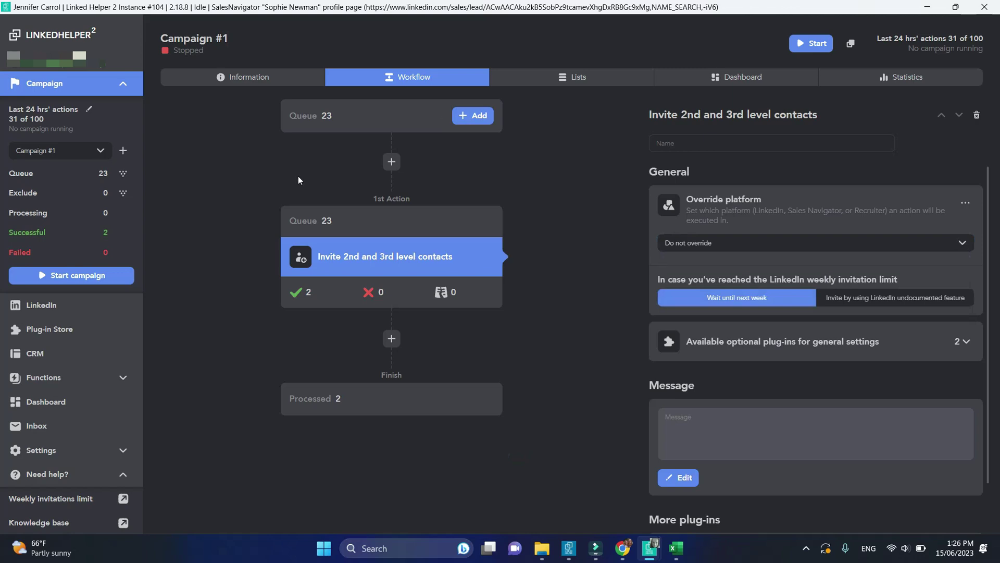
# Set Override platform to LinkedIn and verify the queued profiles' target platform
pyautogui.click(307, 221)
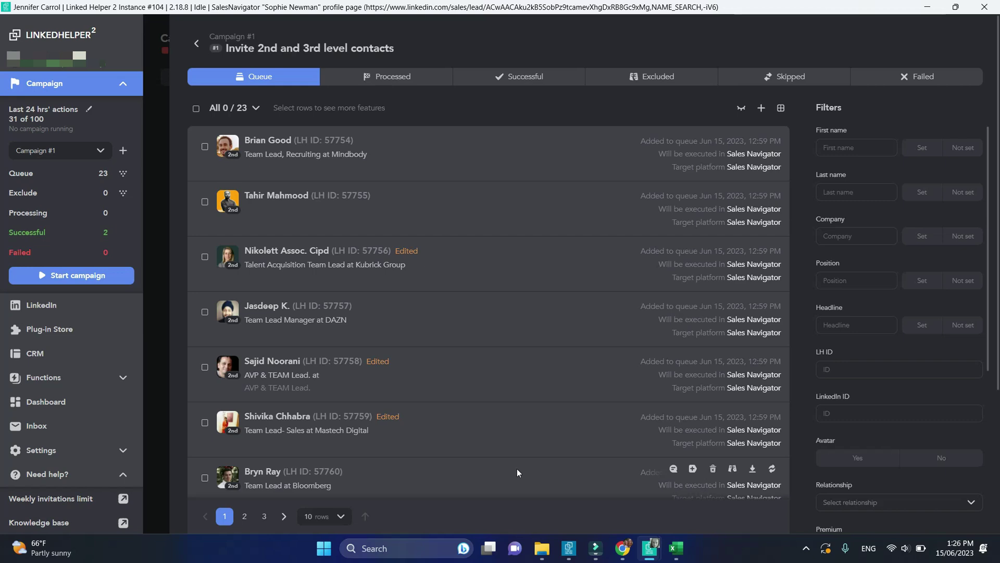
pyautogui.click(196, 44)
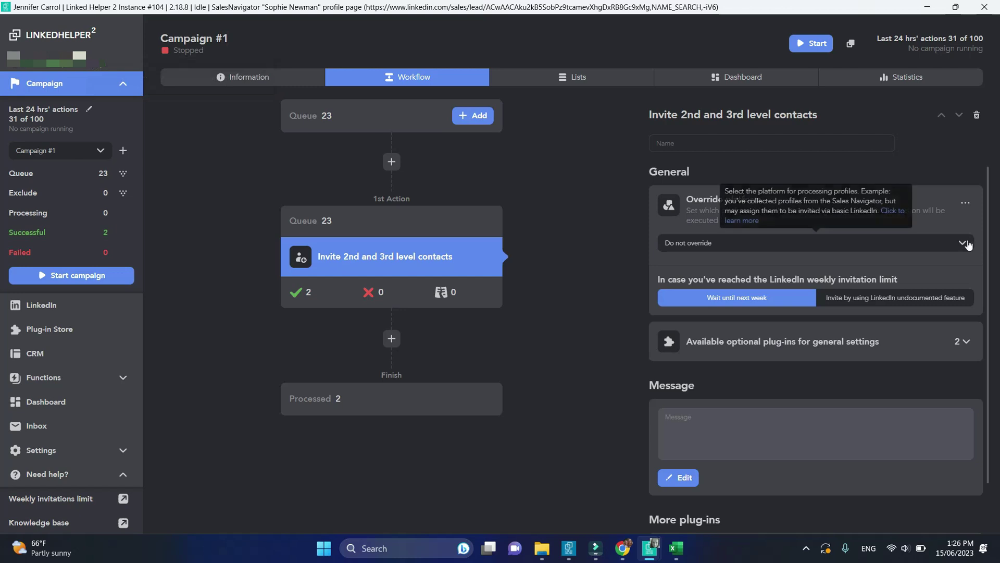
pyautogui.click(963, 243)
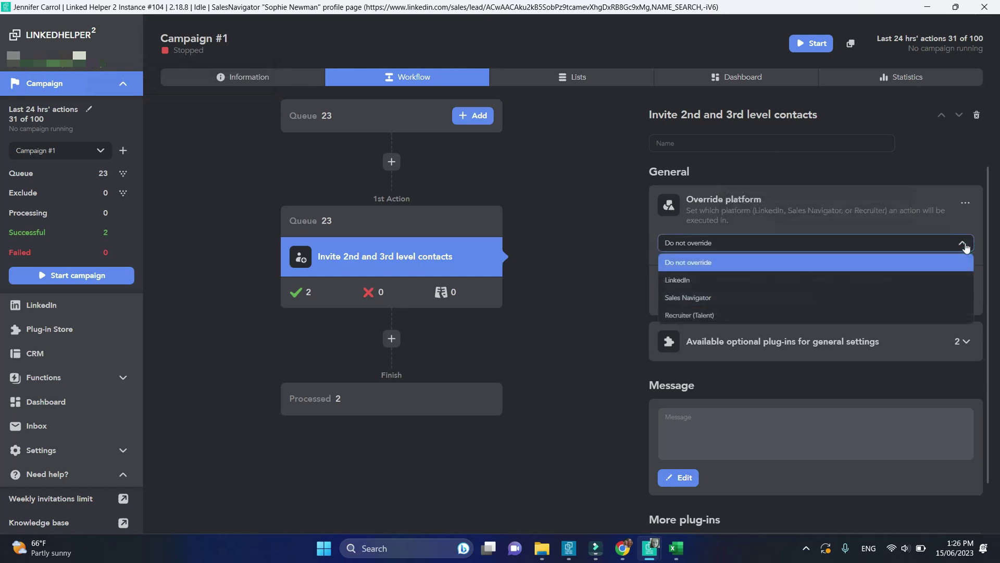
pyautogui.click(750, 280)
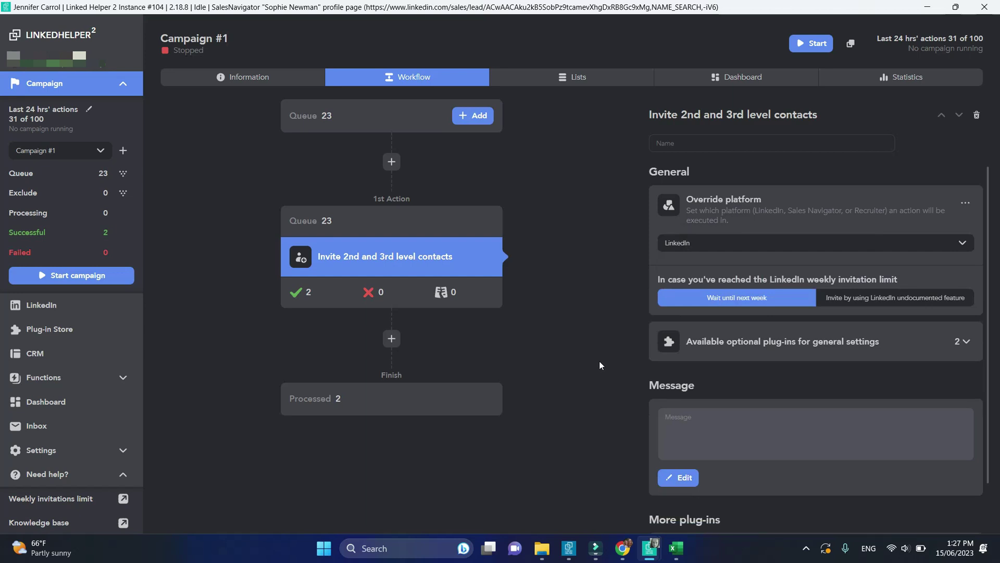
pyautogui.click(413, 221)
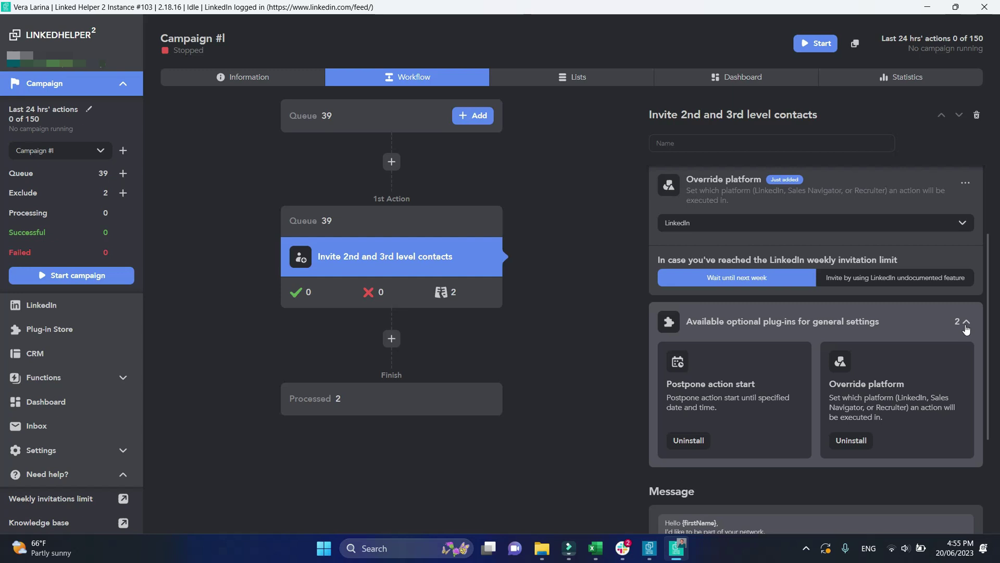
pyautogui.click(966, 324)
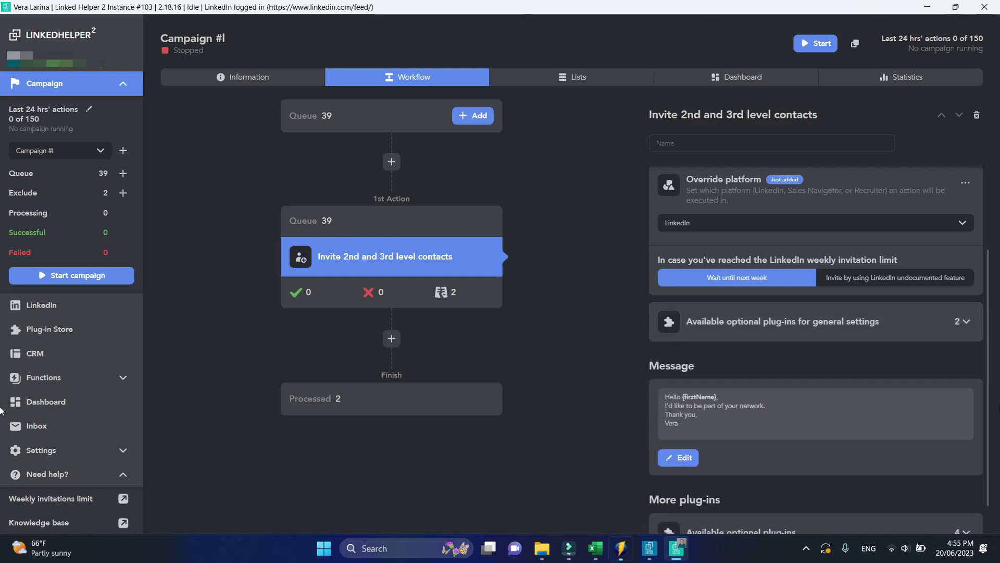
# Install the Tagging system plug-in and tag successful profiles #invited, #June and #2023
pyautogui.scroll(-1, 962, 448)
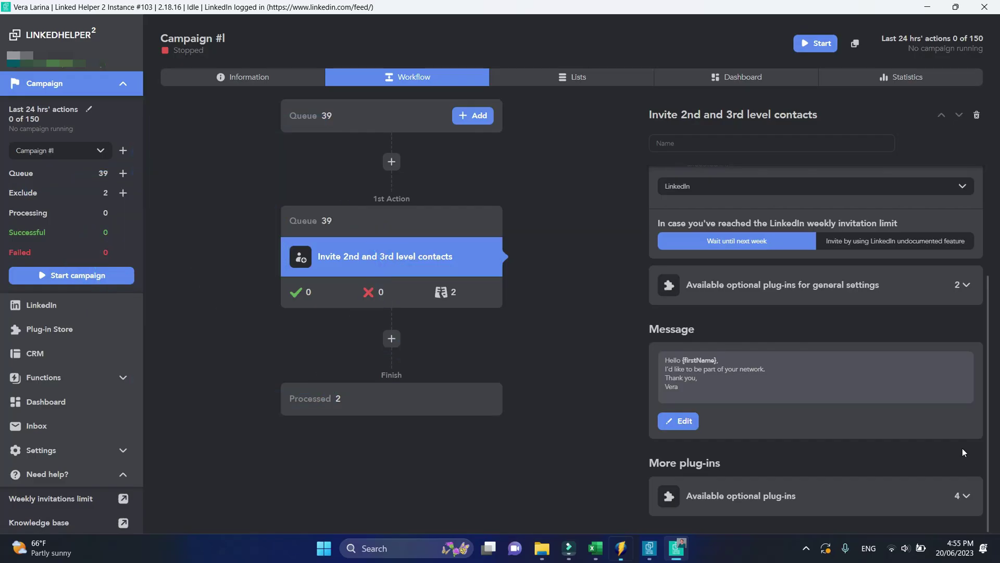
pyautogui.click(965, 495)
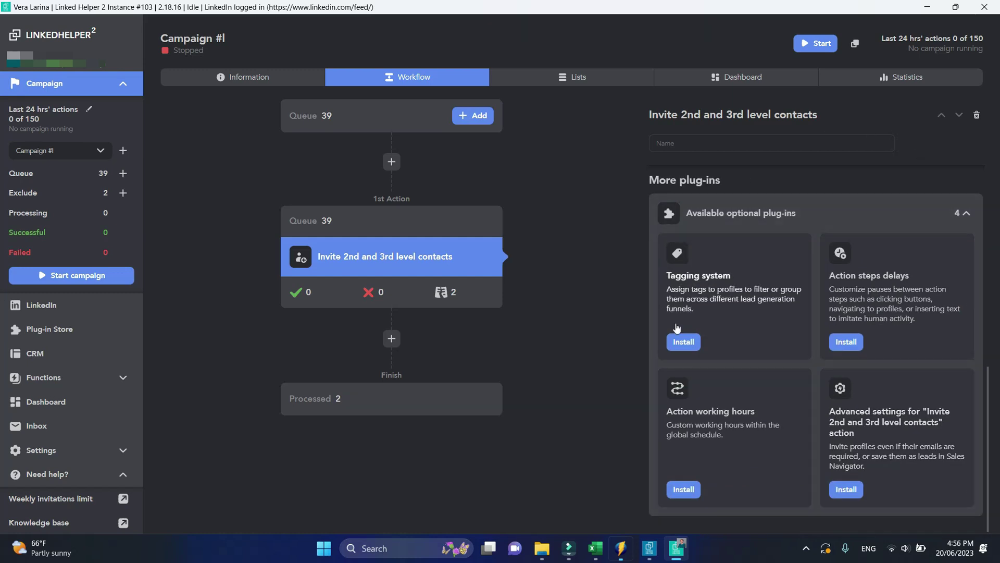
pyautogui.click(683, 341)
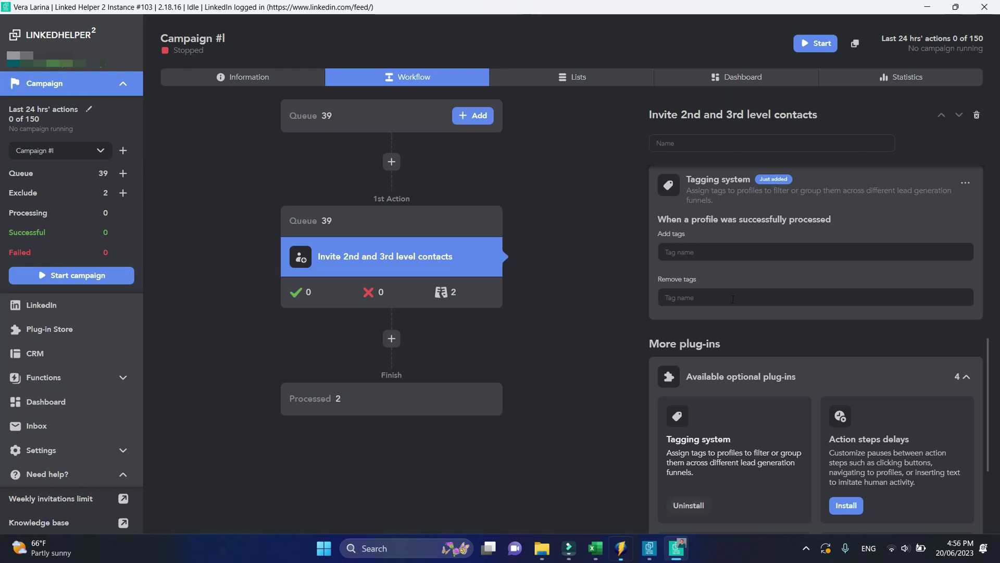
pyautogui.click(719, 249)
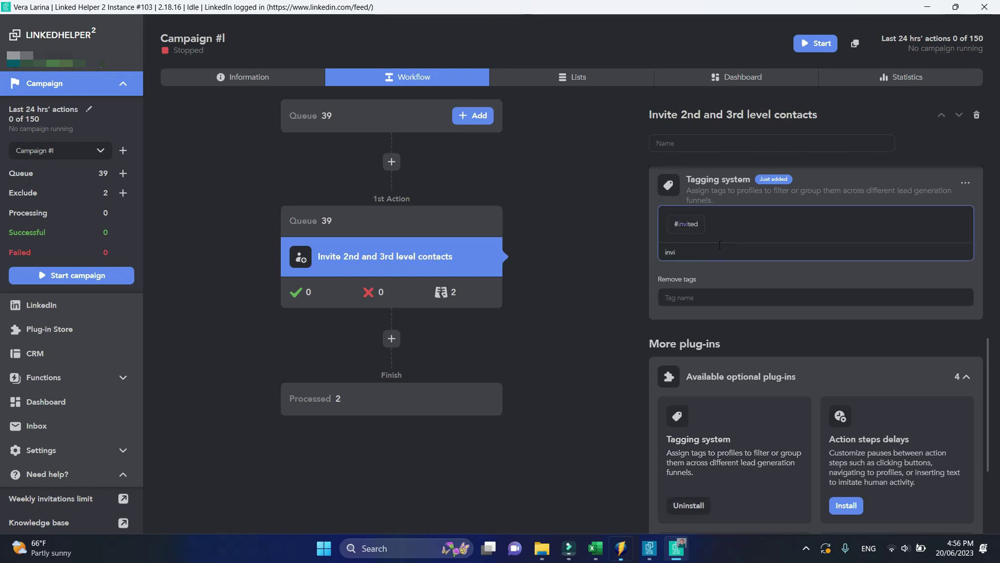
pyautogui.click(687, 225)
pyautogui.click(715, 229)
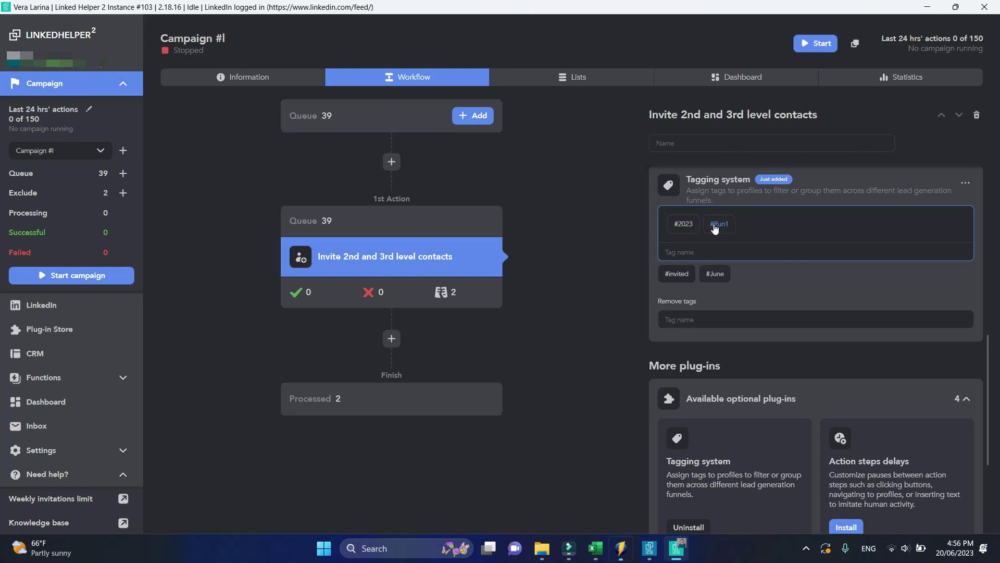
pyautogui.click(680, 224)
pyautogui.click(593, 348)
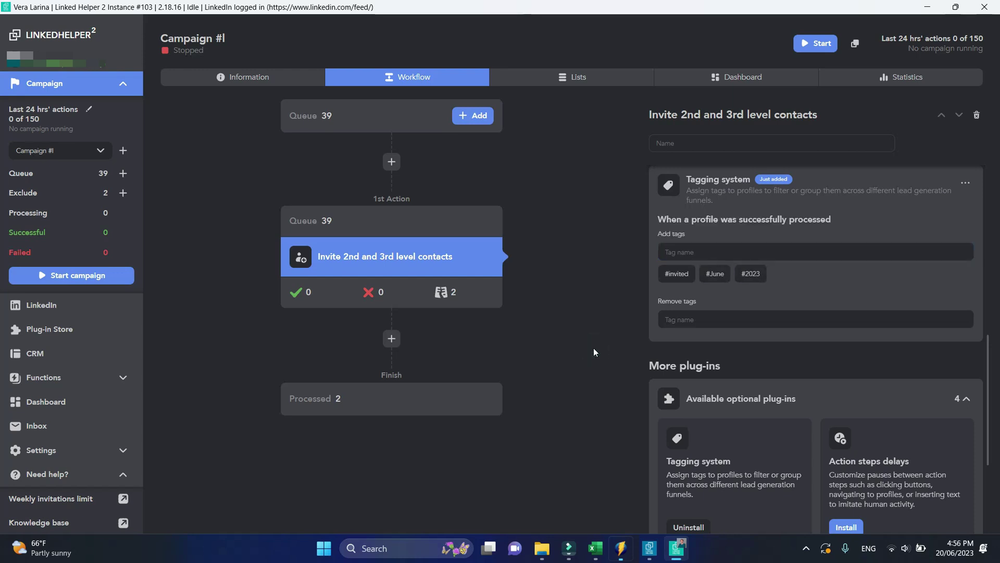
# Remove the #demo tag from processed profiles, then open the invite action's queue
pyautogui.click(725, 321)
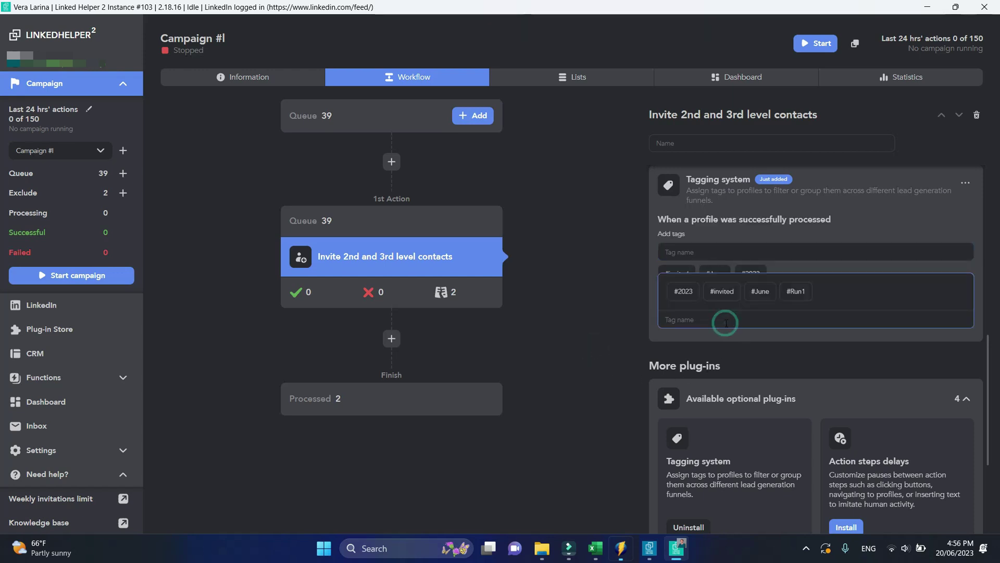
pyautogui.write('demo')
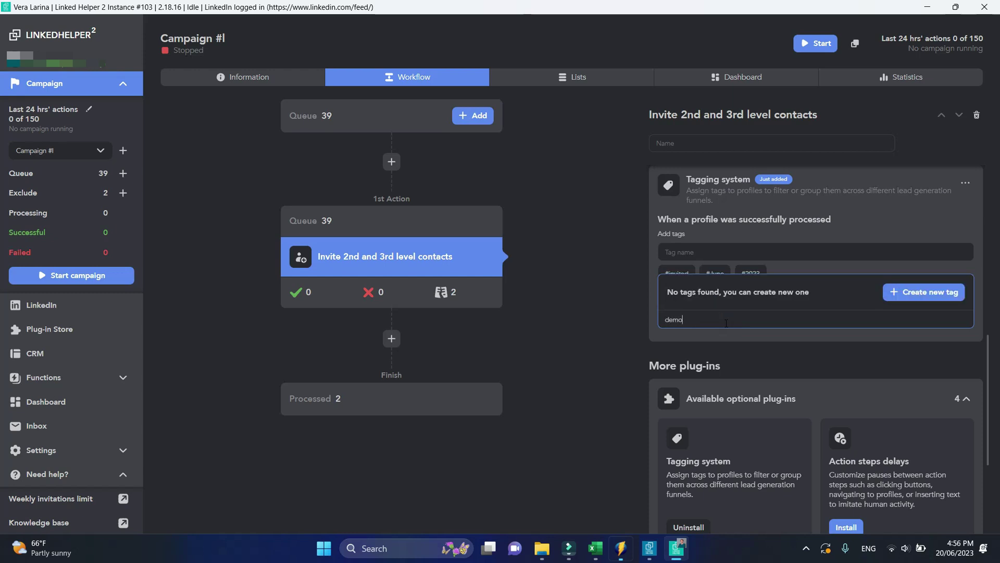
pyautogui.press('Return')
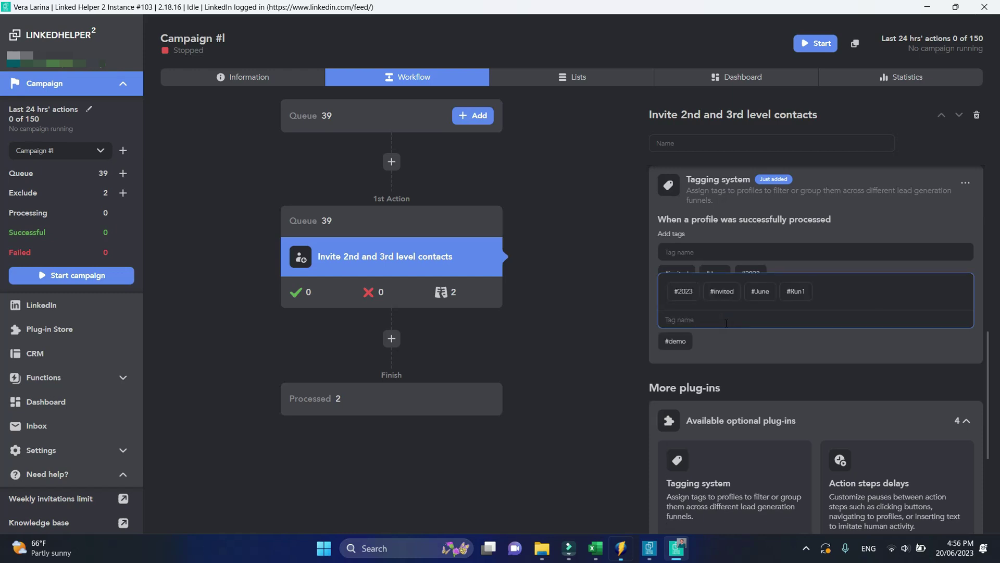
pyautogui.click(610, 305)
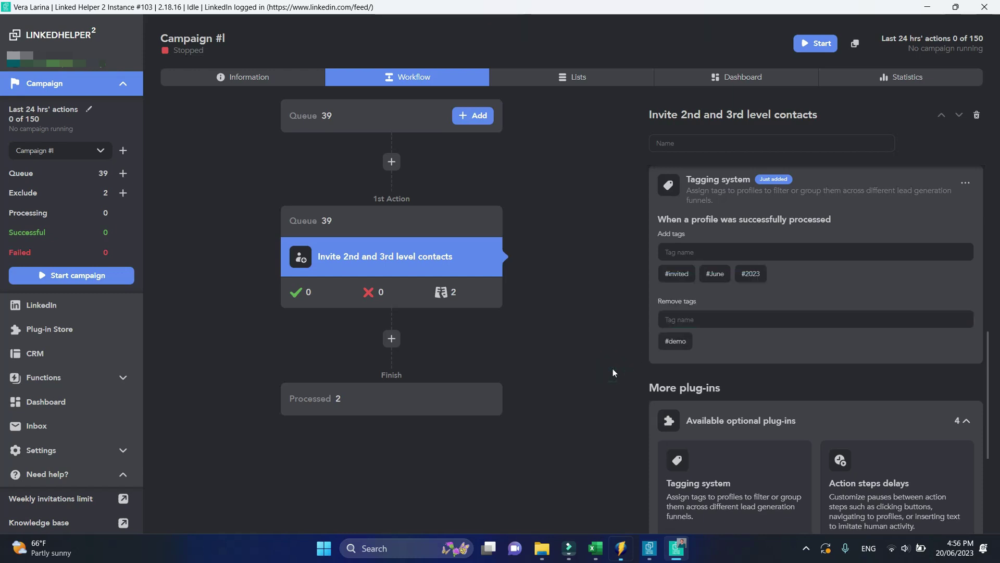
pyautogui.click(472, 228)
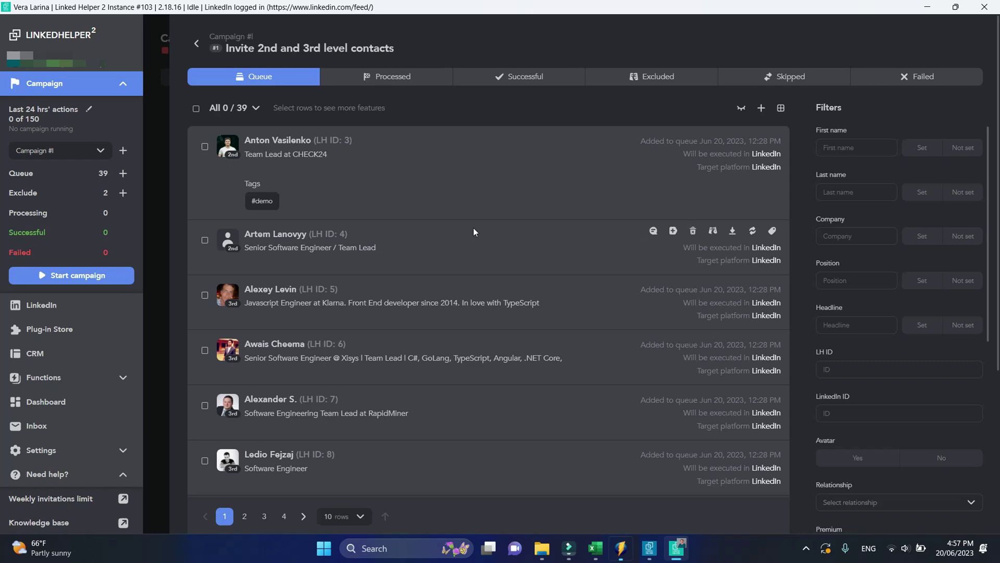
# Start the campaign from the workflow and send the first contact an invitation with a personal note
pyautogui.click(196, 44)
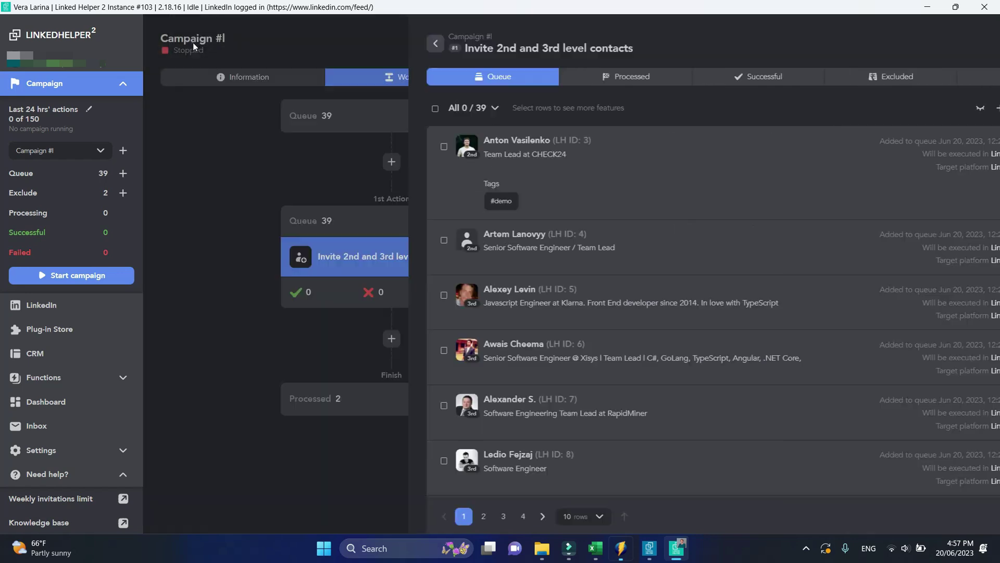
pyautogui.click(806, 42)
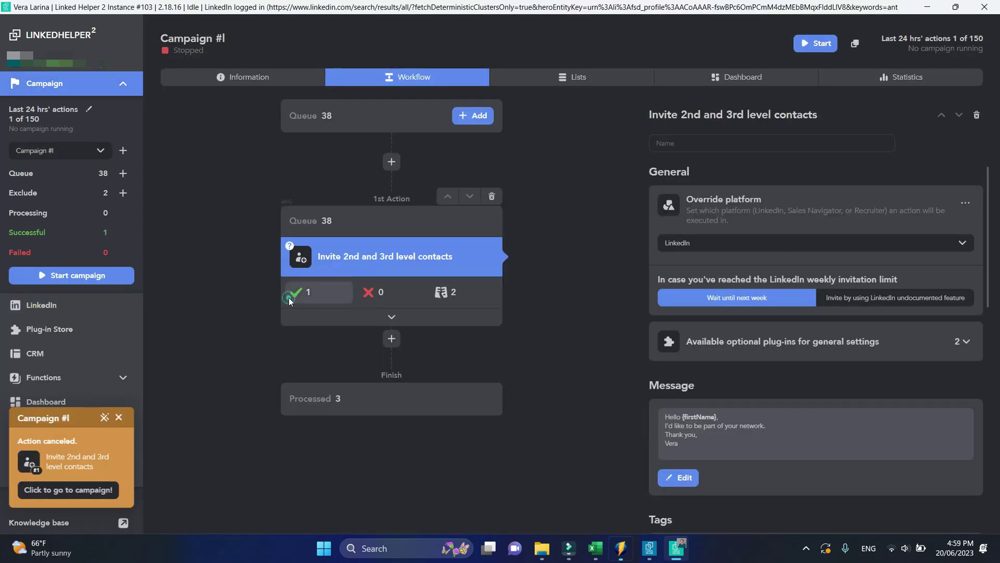
pyautogui.click(289, 298)
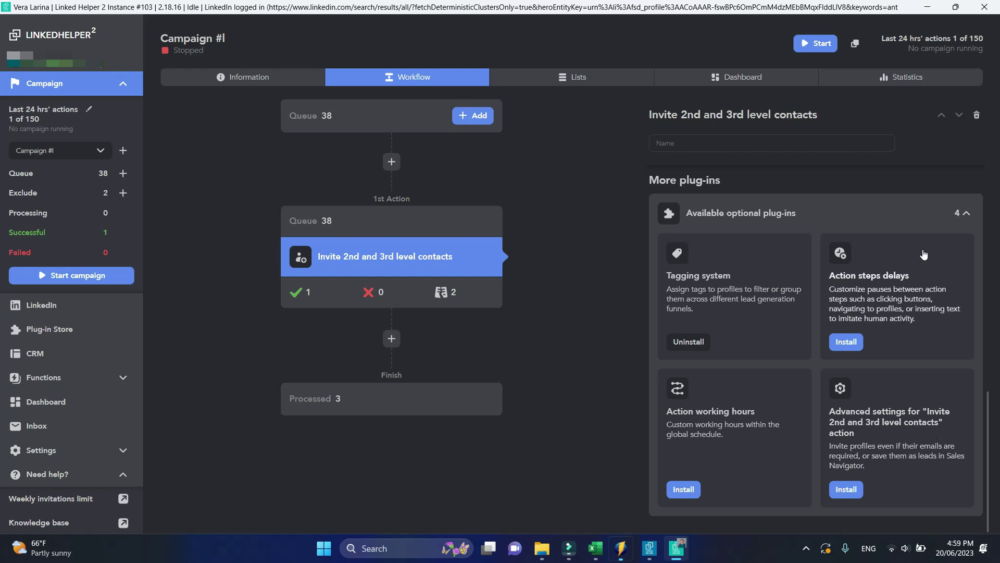
# Install Action steps delays with bunch size 15 and a 60-minute timeout between bunches
pyautogui.click(840, 346)
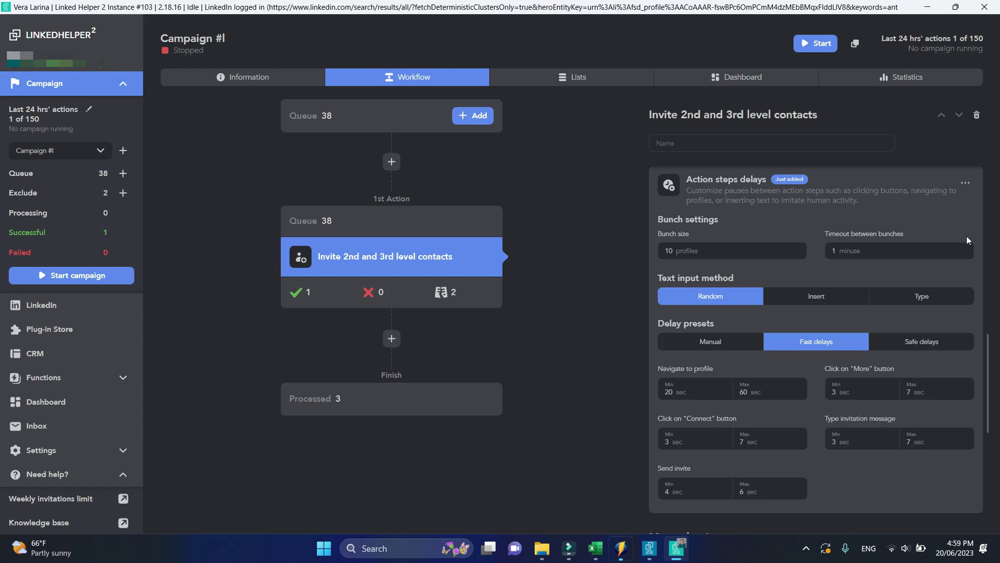
pyautogui.doubleClick(668, 250)
pyautogui.write('15')
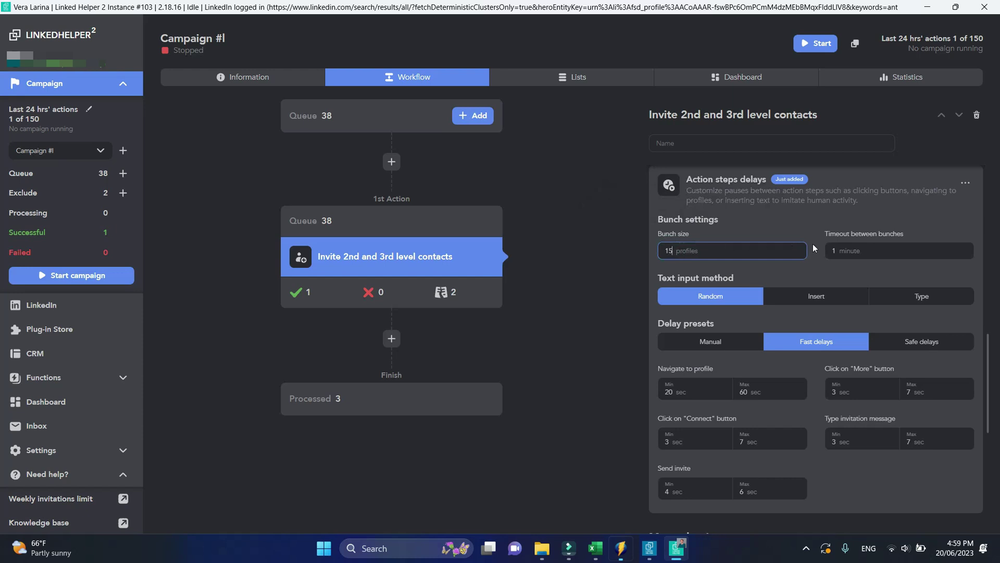
pyautogui.doubleClick(833, 250)
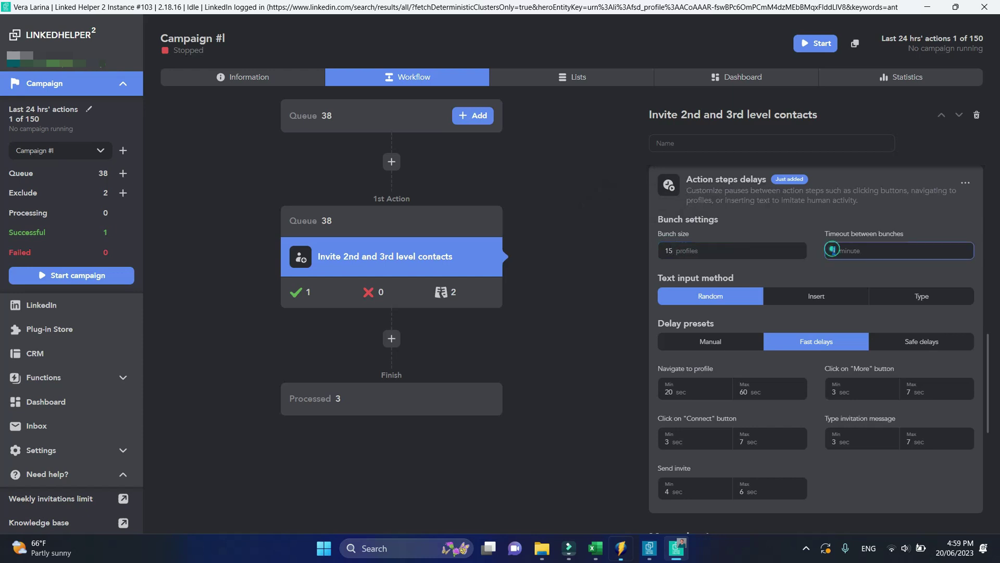
pyautogui.write('60')
pyautogui.click(605, 338)
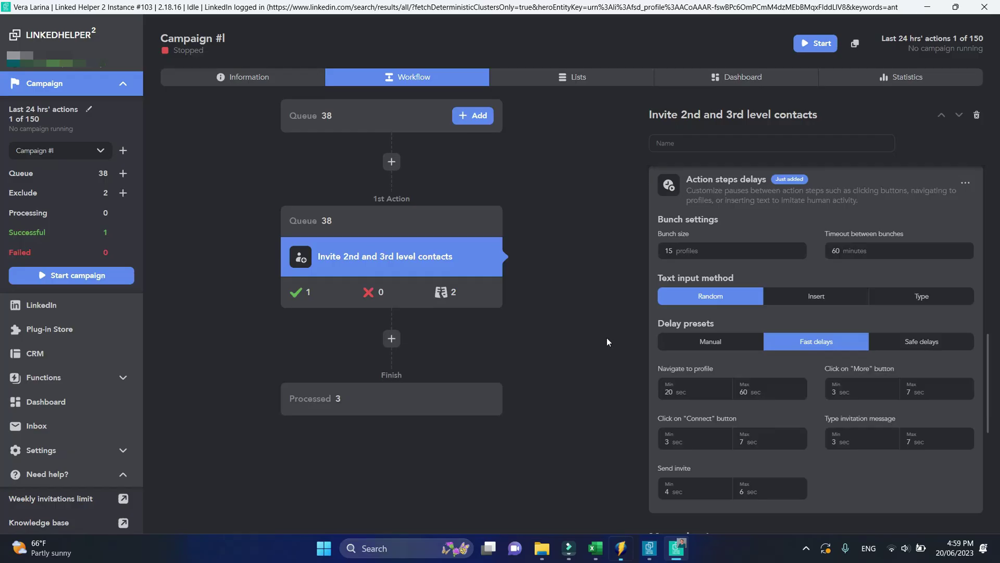
# Try the insert-at-once and typed-out text input options, return to Random, and apply Safe delays
pyautogui.click(822, 299)
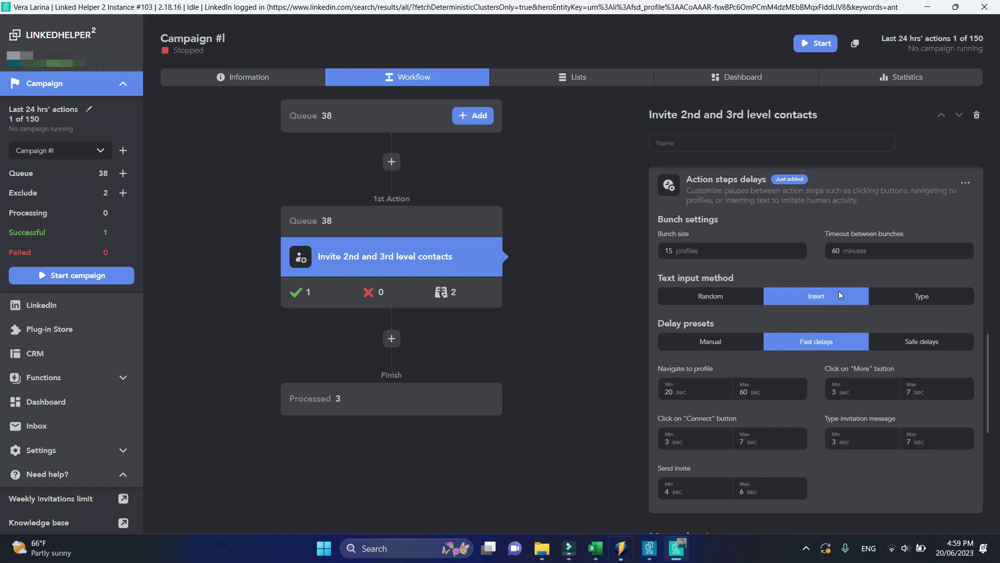
pyautogui.click(912, 300)
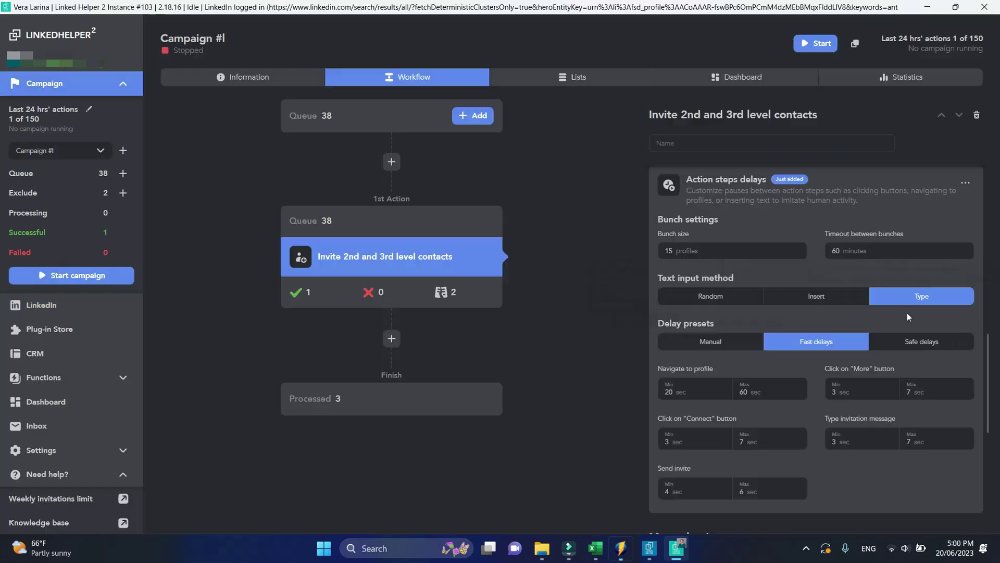
pyautogui.click(715, 295)
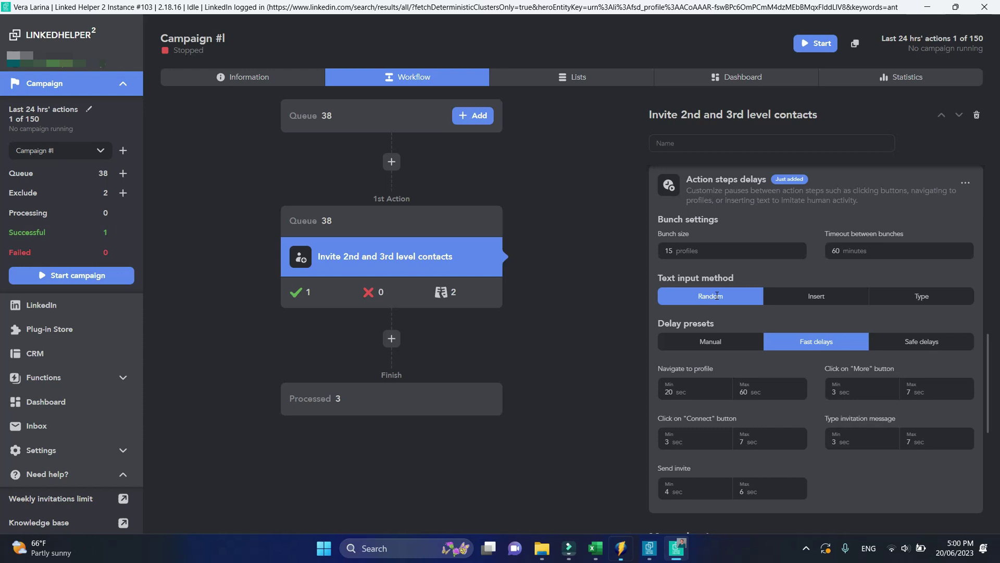
pyautogui.click(918, 342)
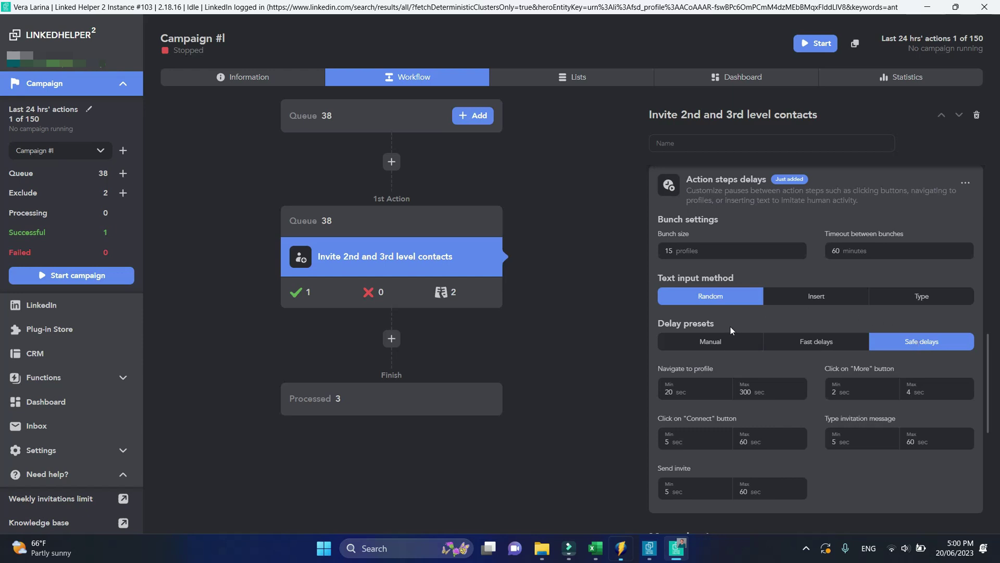
# Switch to Manual delays with the Click on Connect maximum at 30, and add Action working hours
pyautogui.click(733, 341)
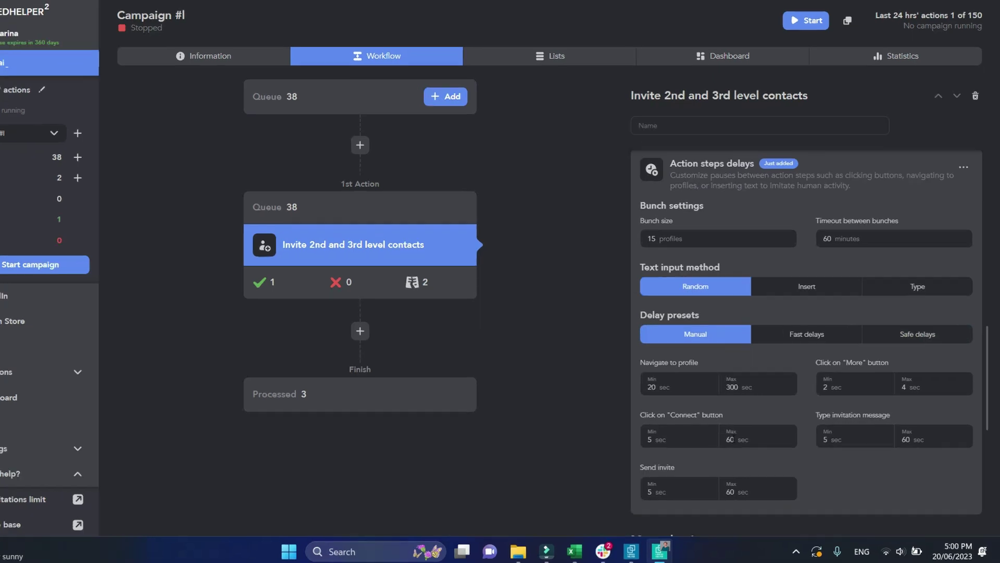
pyautogui.doubleClick(743, 442)
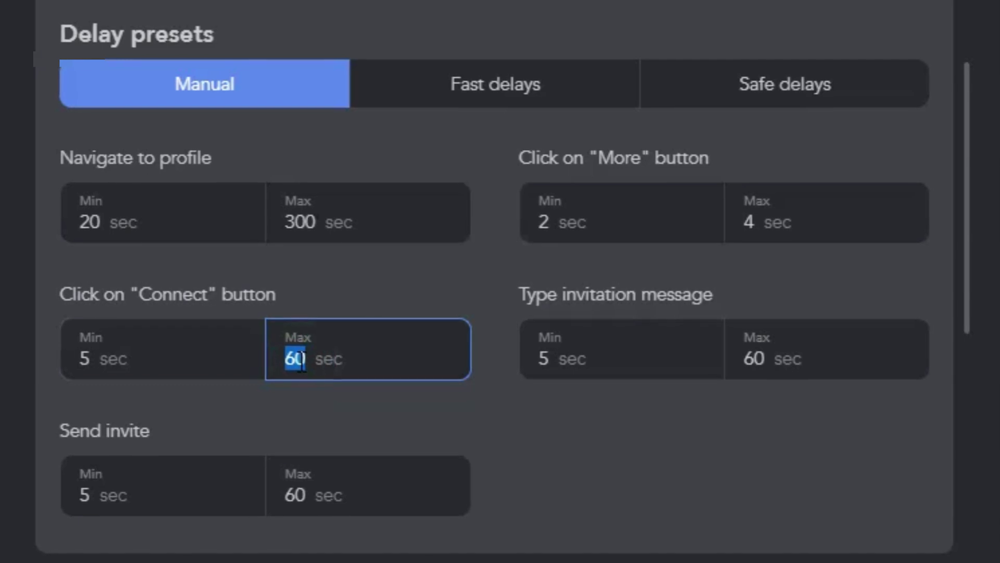
pyautogui.write('30')
pyautogui.click(564, 473)
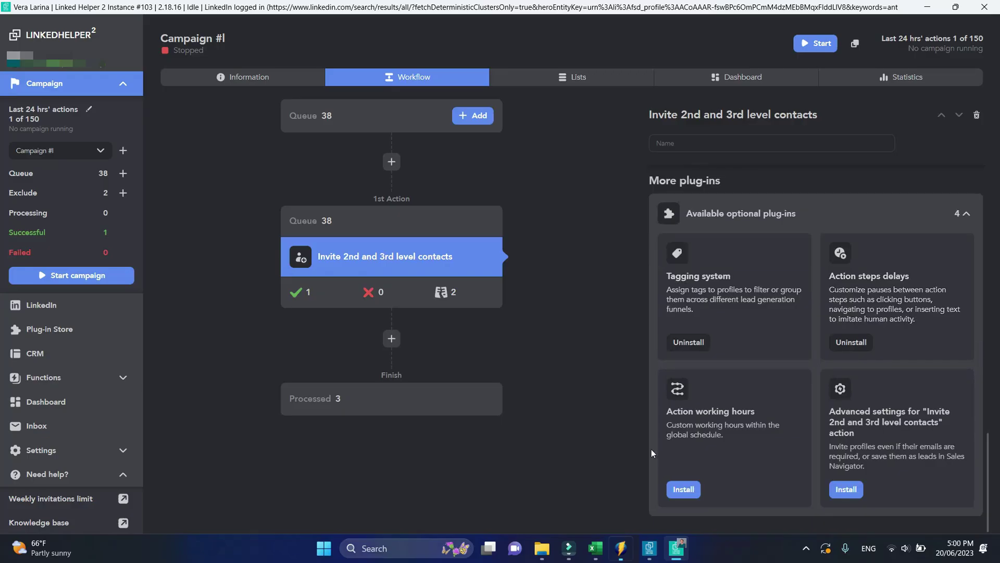
pyautogui.click(683, 489)
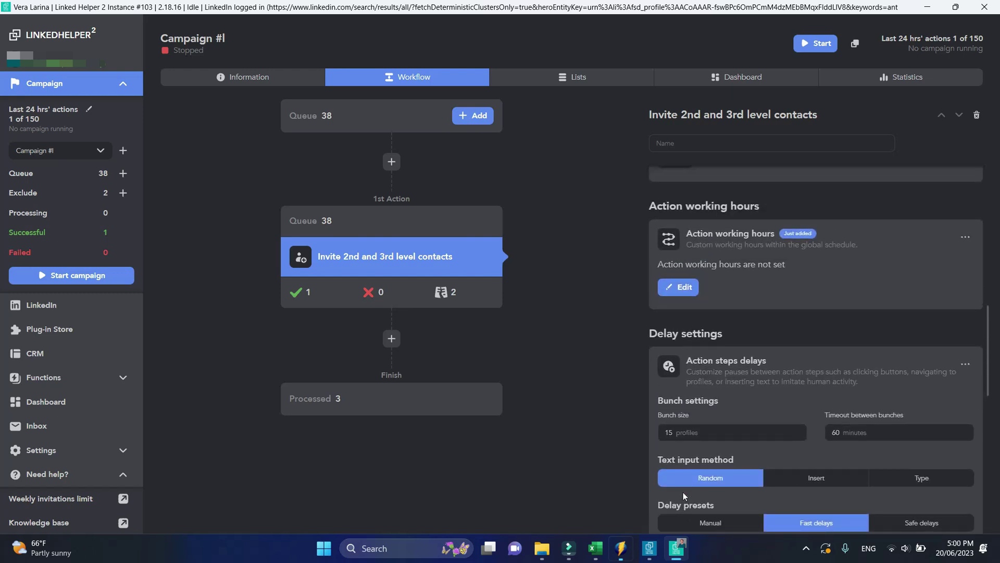
# Set the working hours timezone to UTC +6:00 and give Monday hours 10–17
pyautogui.click(681, 288)
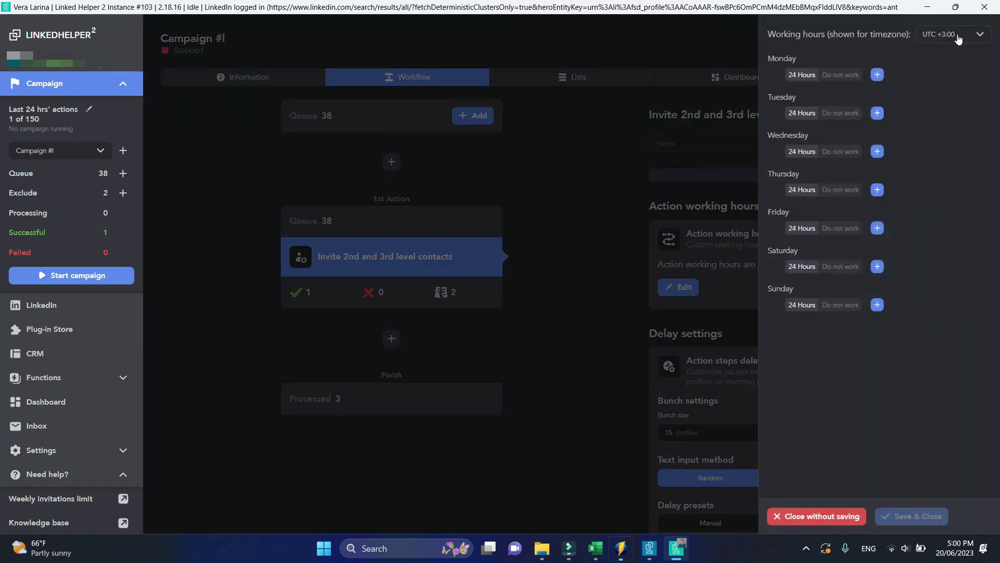
pyautogui.click(956, 34)
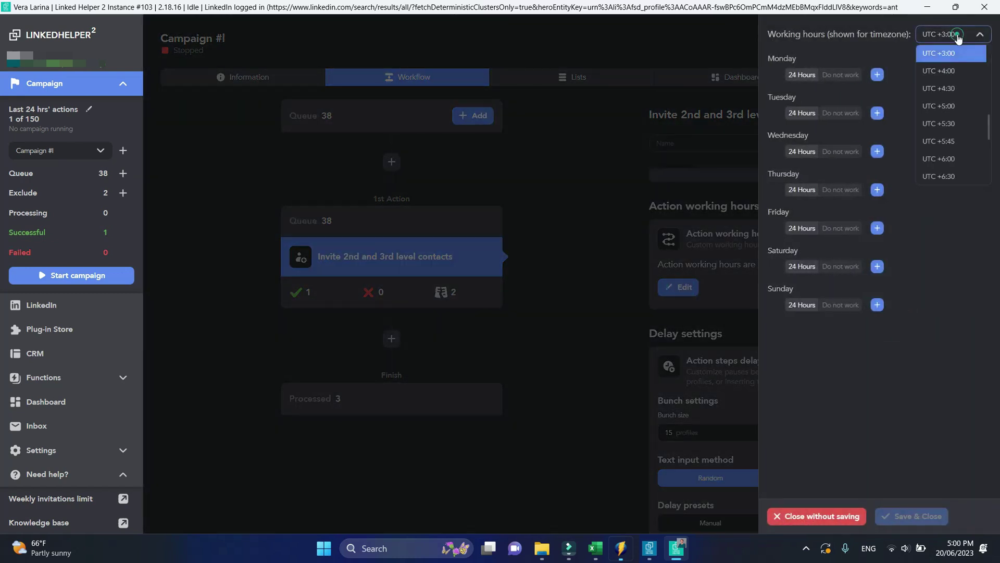
pyautogui.click(939, 158)
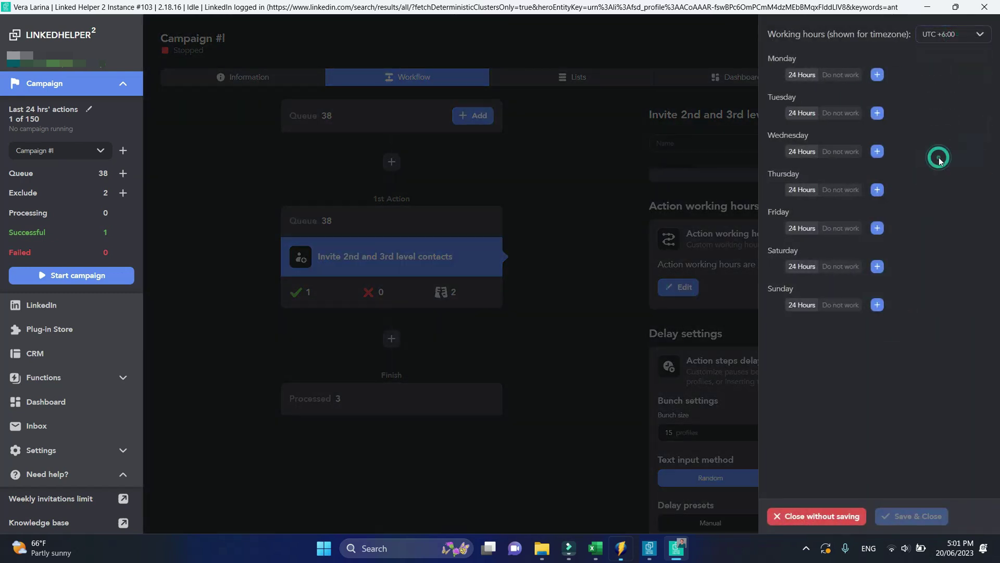
pyautogui.click(878, 75)
pyautogui.click(815, 76)
pyautogui.write('10')
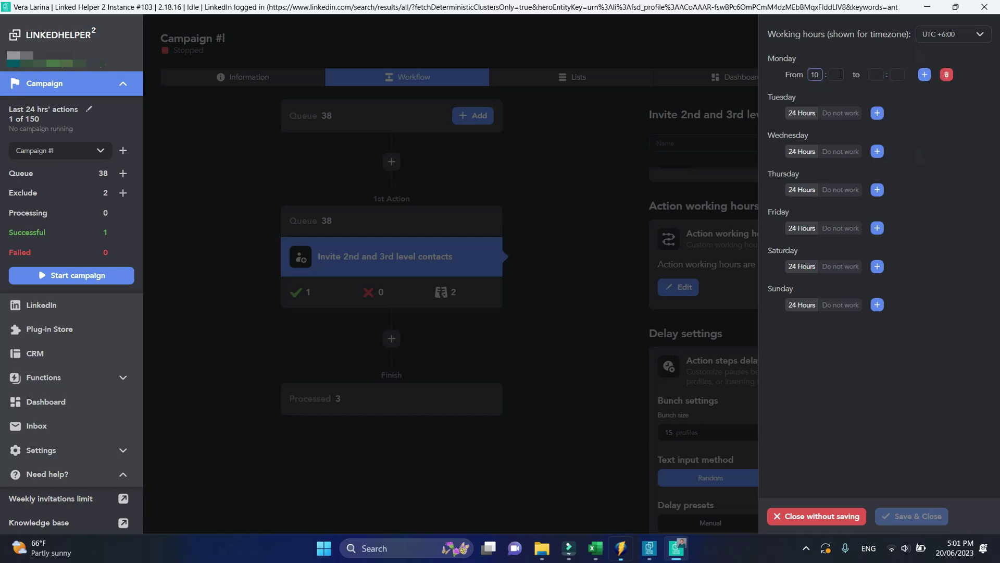
pyautogui.click(877, 74)
pyautogui.write('17')
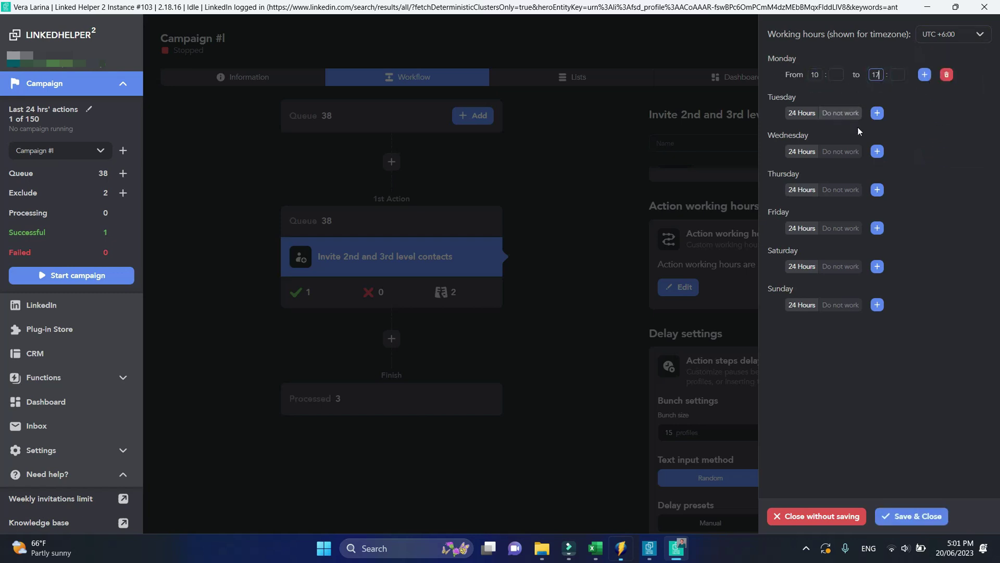
# Give Tuesday working hours 10–17 and mark Saturday and Sunday as Do not work
pyautogui.click(878, 113)
pyautogui.click(815, 112)
pyautogui.write('10')
pyautogui.click(876, 112)
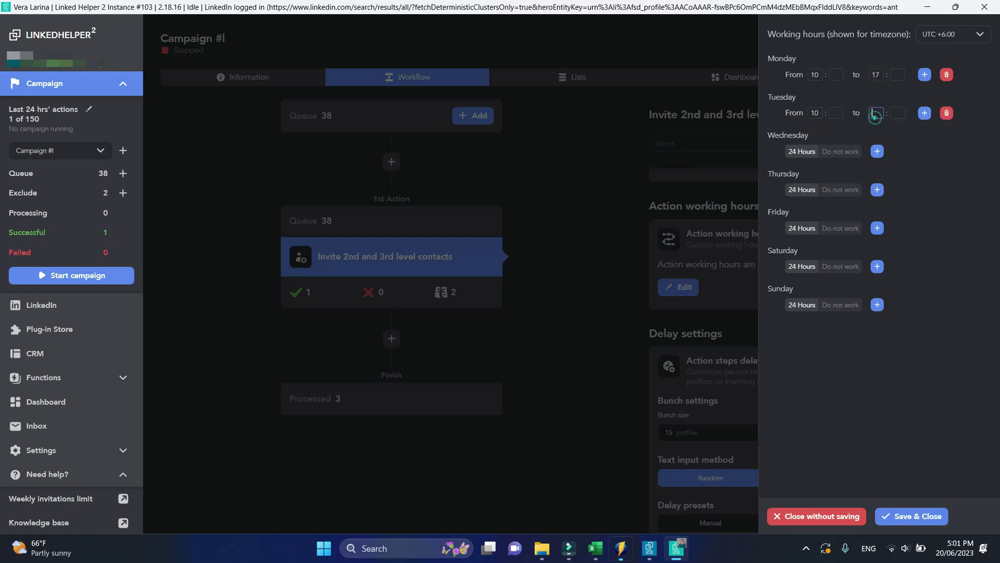
pyautogui.write('17')
pyautogui.click(840, 266)
pyautogui.click(840, 305)
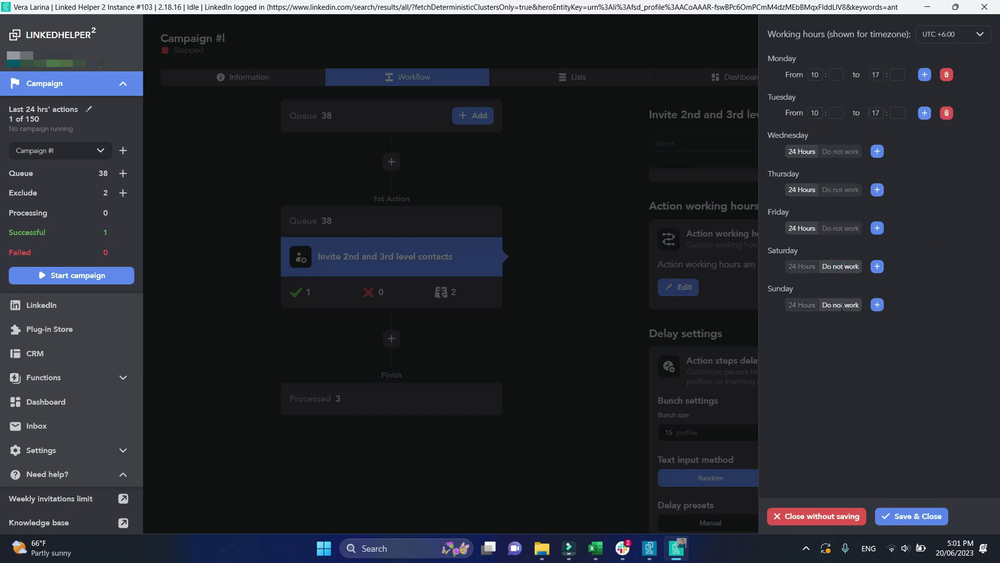